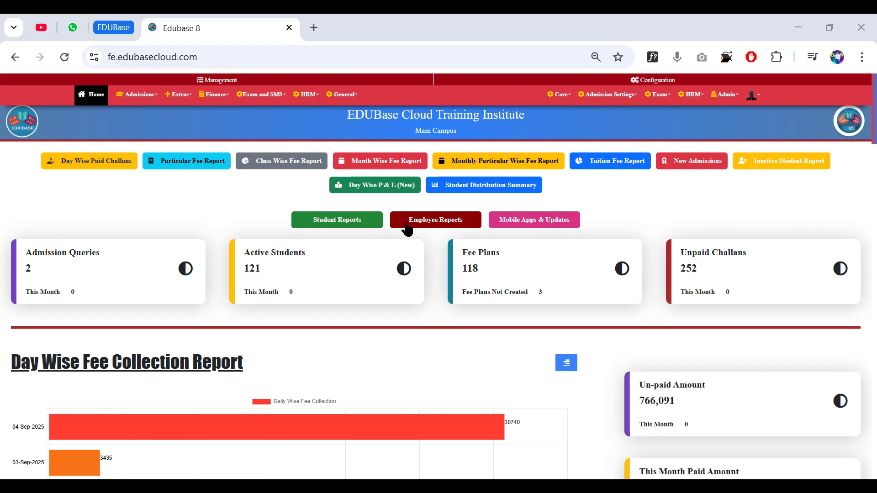
# Step: Examine the dashboard's summary figures, Day Wise Fee Collection Report and the Student Report charts down to student strength by house
pyautogui.scroll(-2, 502, 233)
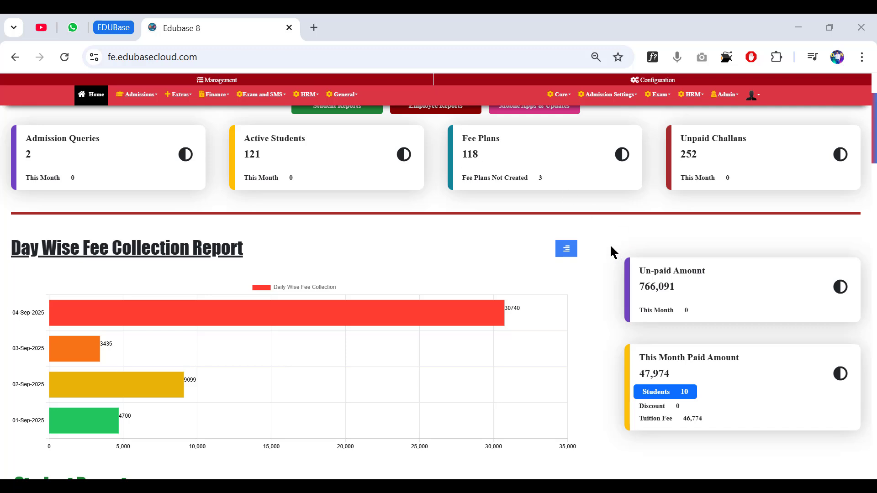
pyautogui.scroll(-2, 568, 260)
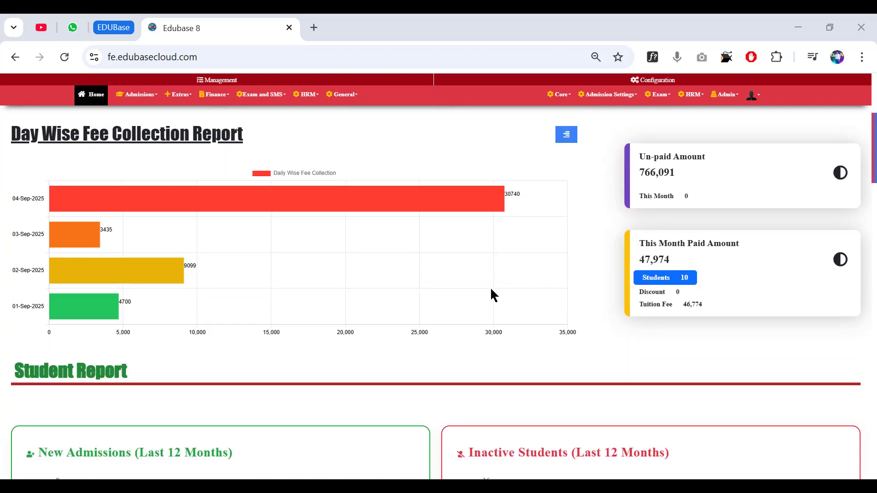
pyautogui.scroll(-4, 492, 294)
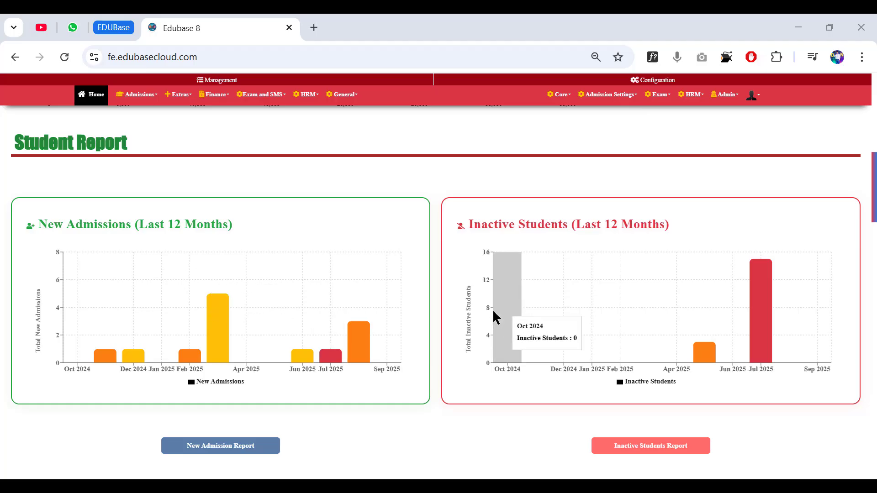
pyautogui.scroll(-2, 492, 309)
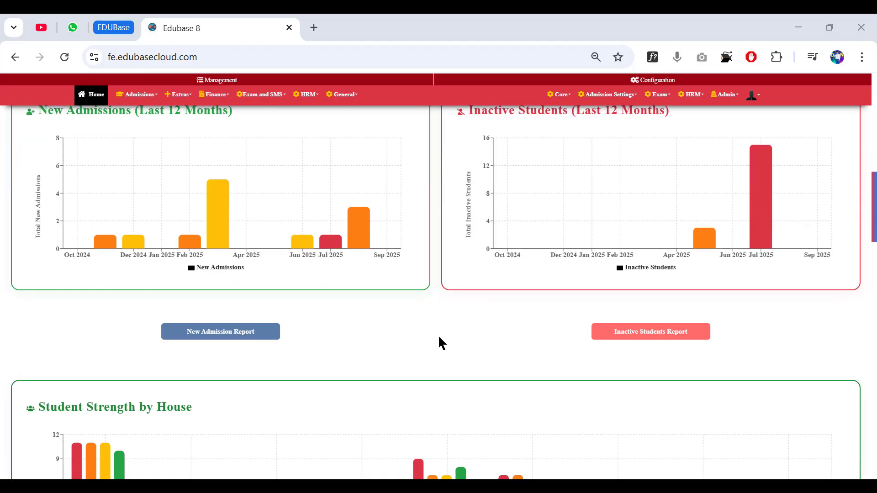
pyautogui.scroll(2, 439, 340)
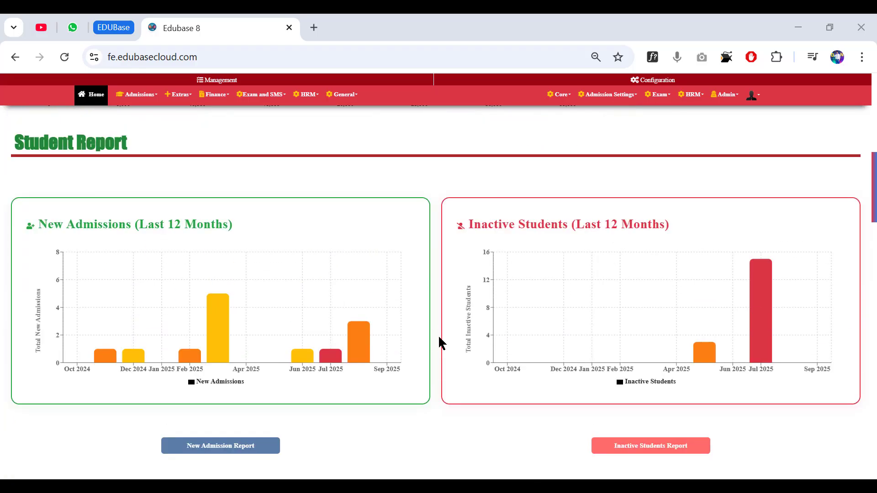
pyautogui.scroll(-6, 442, 343)
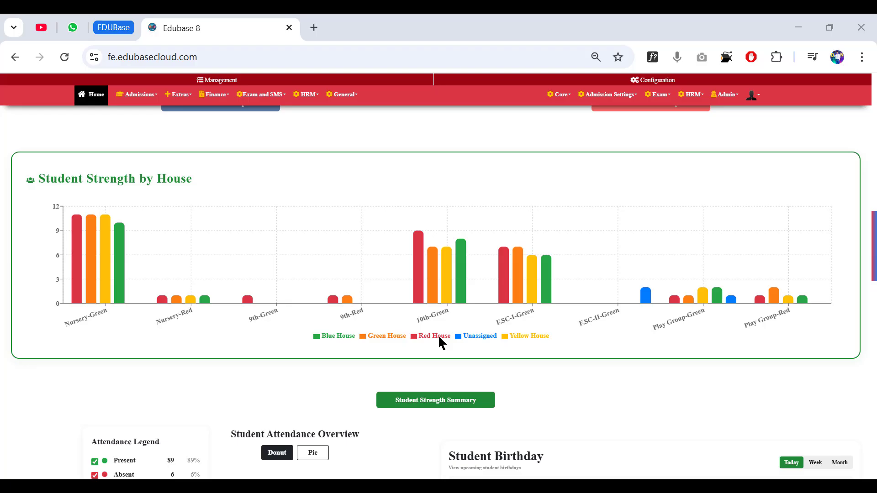
# Step: Display the Student Attendance Overview as a pie chart
pyautogui.scroll(-4, 439, 337)
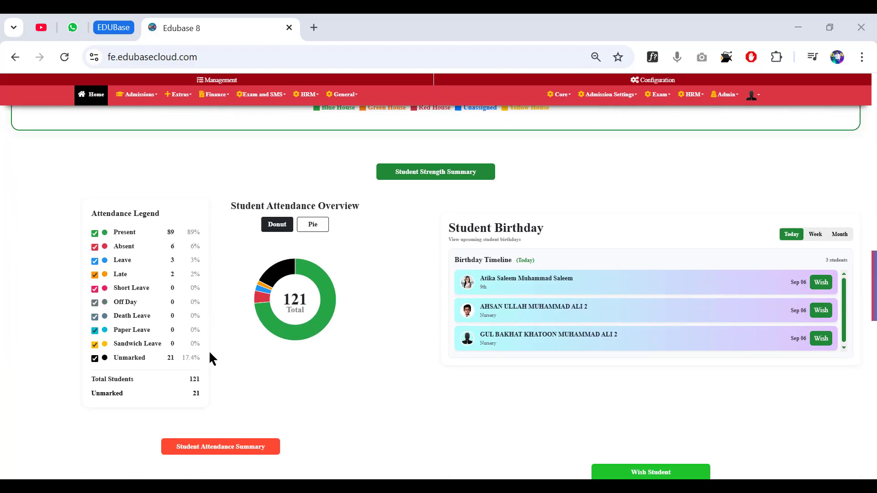
pyautogui.click(314, 225)
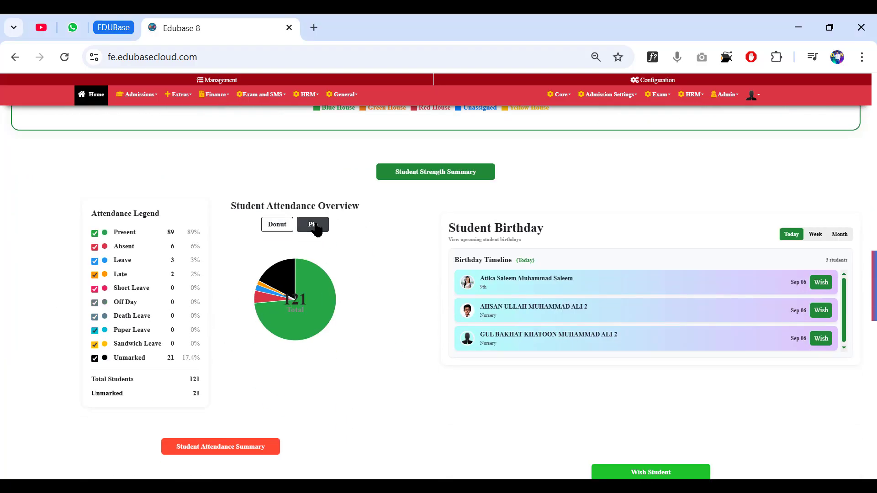
# Step: Review the student birthdays, Employee Report, mobile apps, parents app analytics and the EDUBase news feed, and return to the start of the dashboard
pyautogui.scroll(-1, 609, 350)
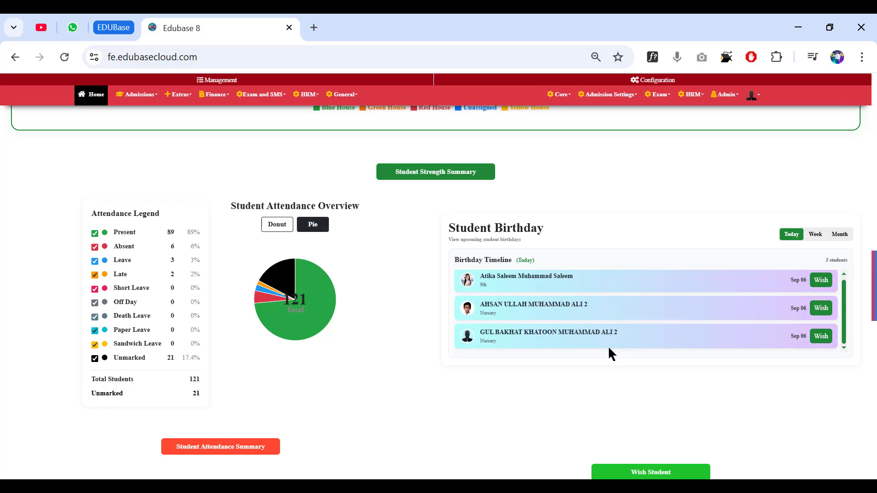
pyautogui.scroll(-7, 522, 274)
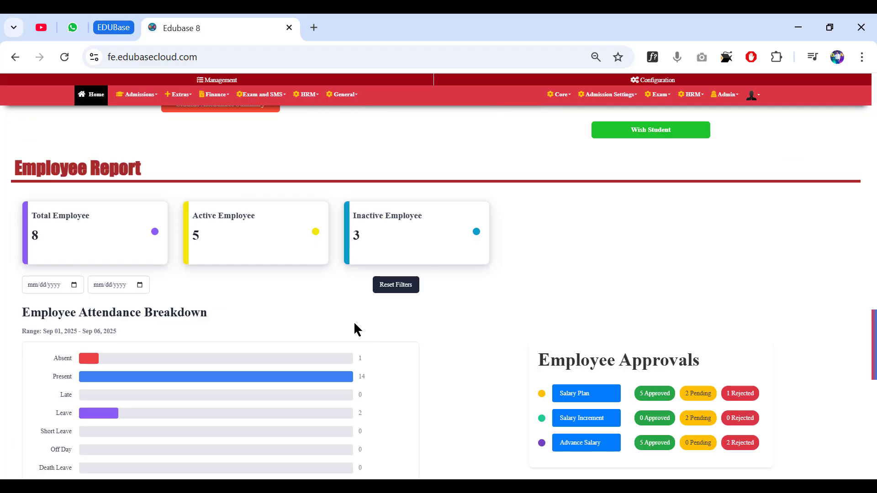
pyautogui.scroll(-2, 354, 323)
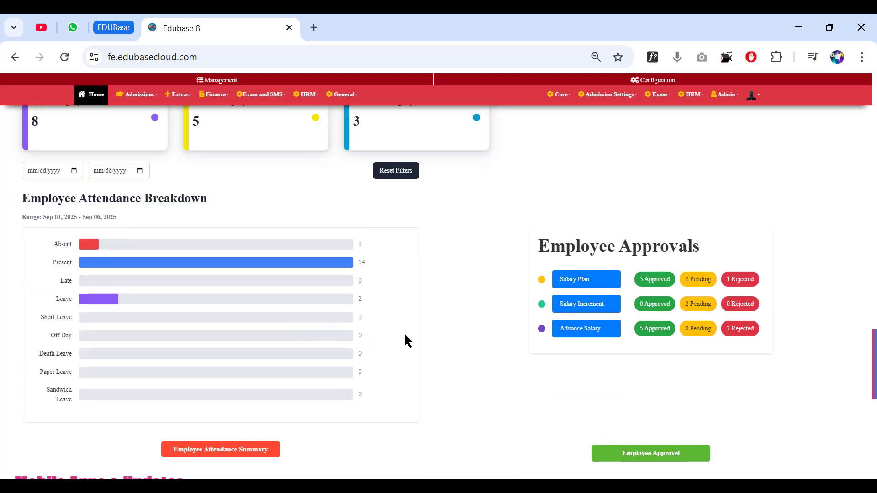
pyautogui.scroll(-5, 405, 336)
pyautogui.scroll(-2, 405, 340)
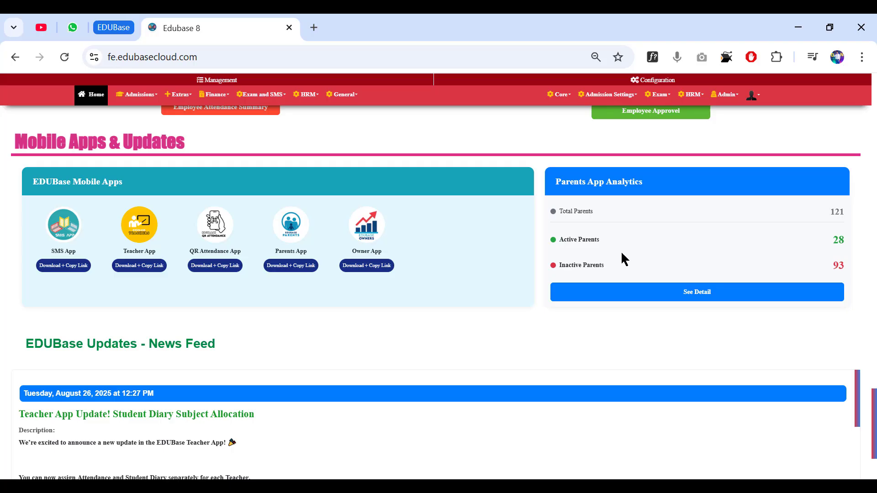
pyautogui.scroll(-3, 503, 297)
pyautogui.scroll(-3, 205, 348)
pyautogui.scroll(-3, 205, 348)
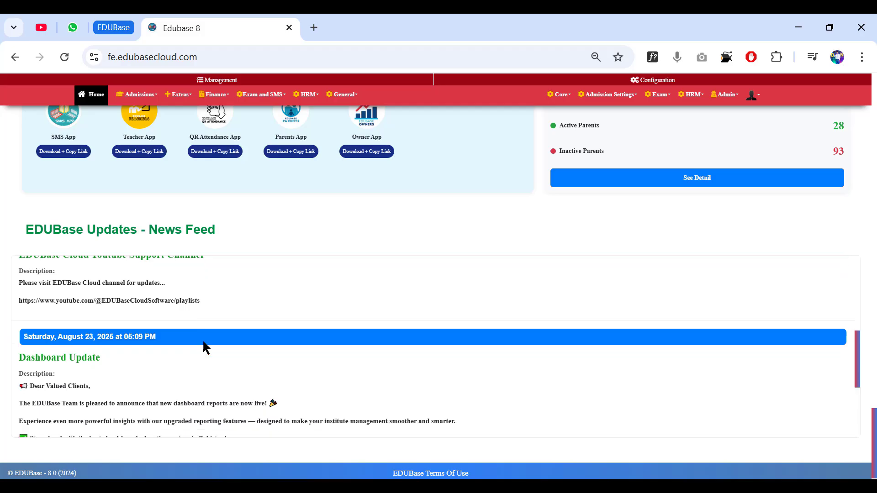
pyautogui.scroll(8, 206, 348)
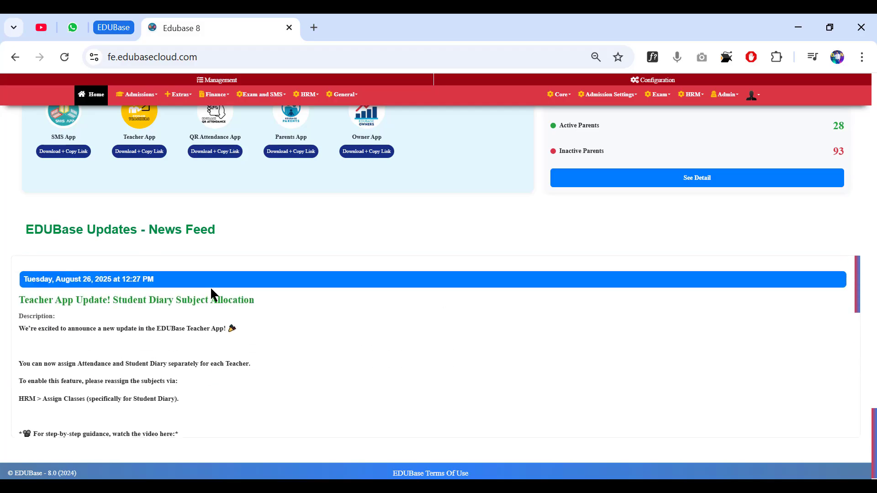
pyautogui.scroll(20, 405, 268)
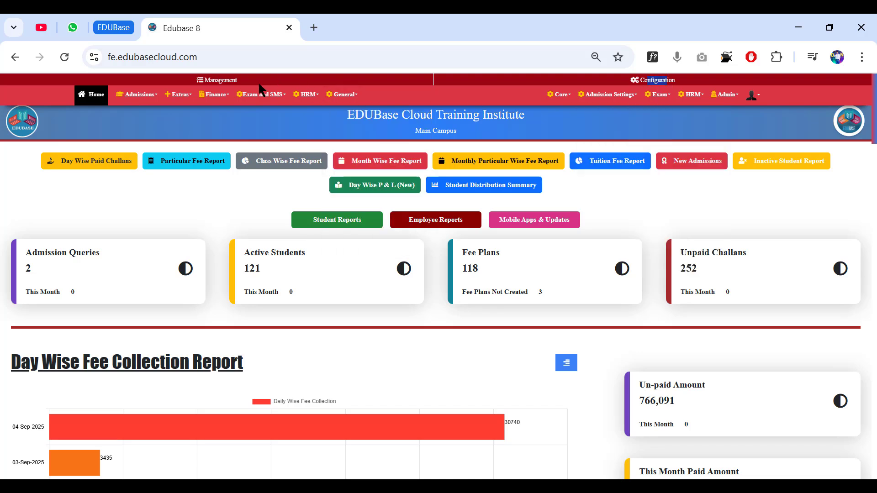
# Step: Look over the Management features offered for Admissions, Finance, Exam and SMS, HRM and General
pyautogui.moveTo(250, 82); pyautogui.dragTo(215, 78)
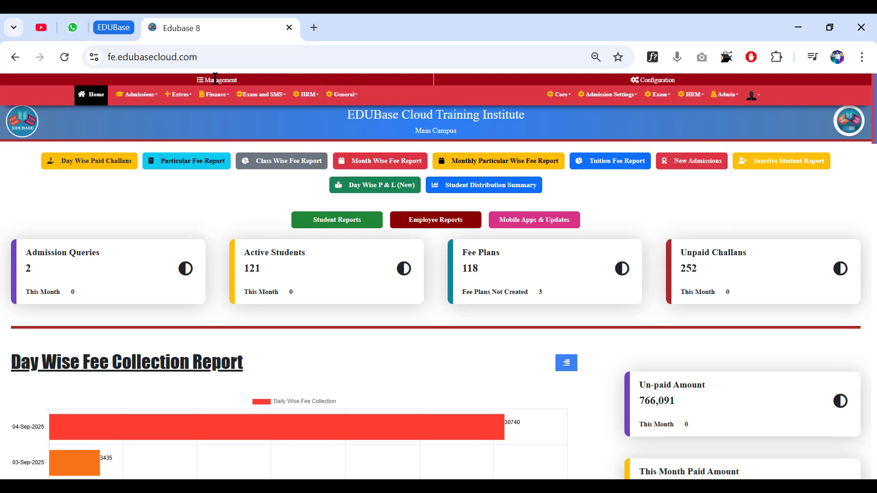
pyautogui.moveTo(147, 102)
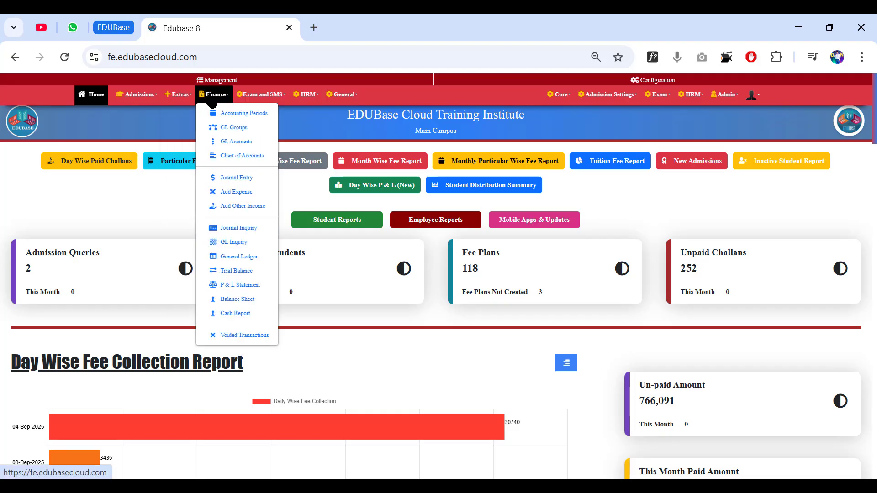
pyautogui.moveTo(254, 97)
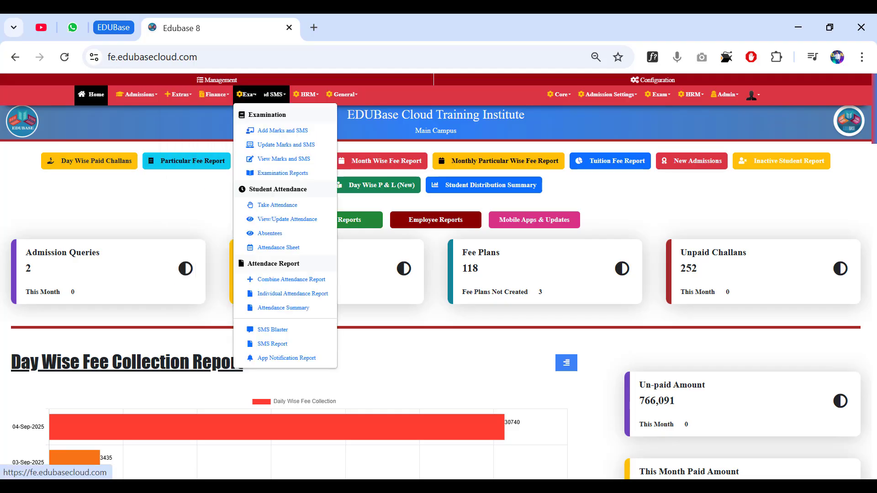
pyautogui.moveTo(314, 98)
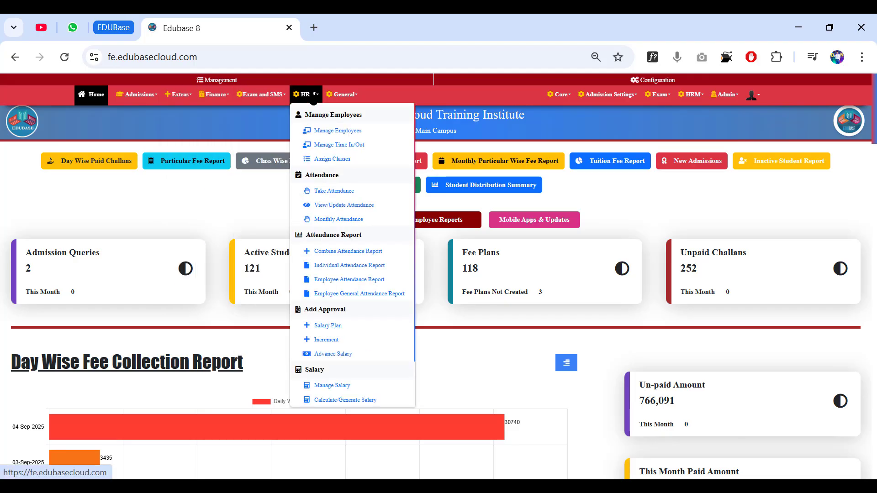
pyautogui.scroll(-2, 352, 256)
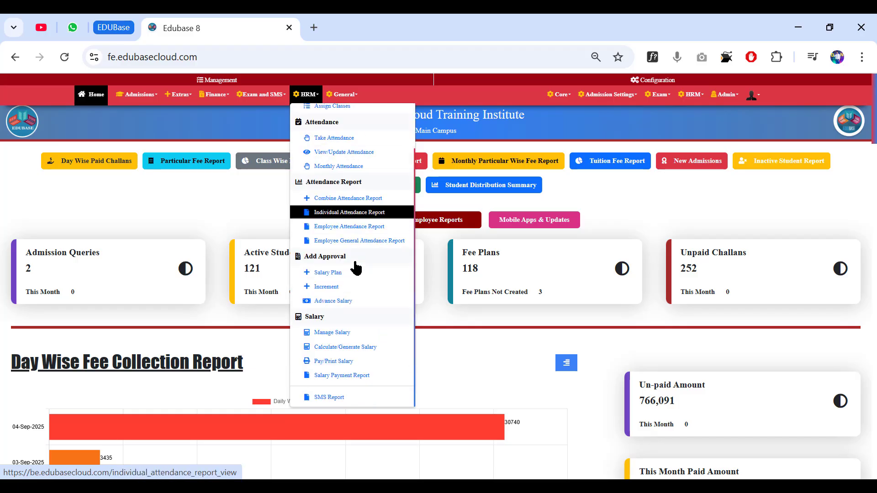
pyautogui.moveTo(347, 97)
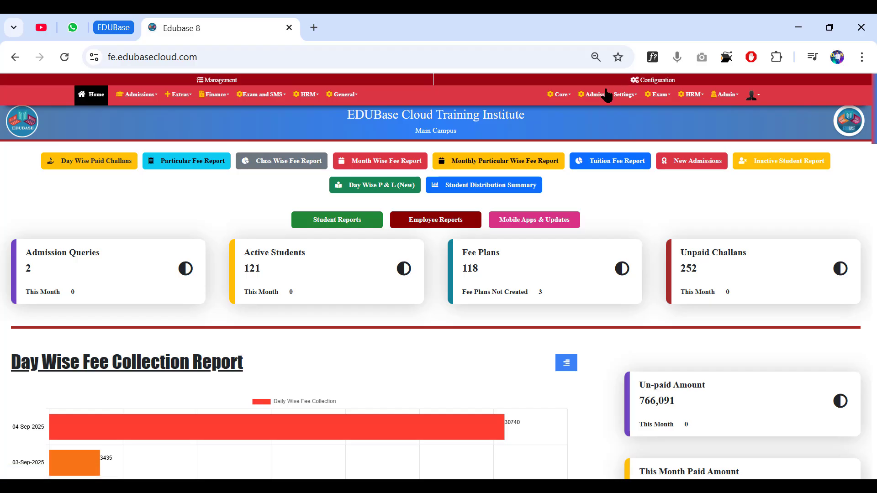
# Step: Look over the Configuration options offered for Core, Admission Settings, Exam, HRM and Admin
pyautogui.moveTo(562, 98)
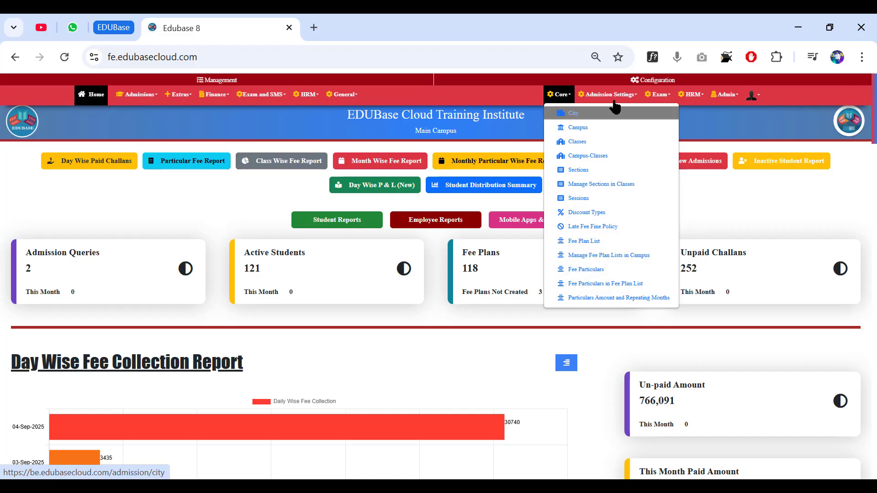
pyautogui.moveTo(614, 100)
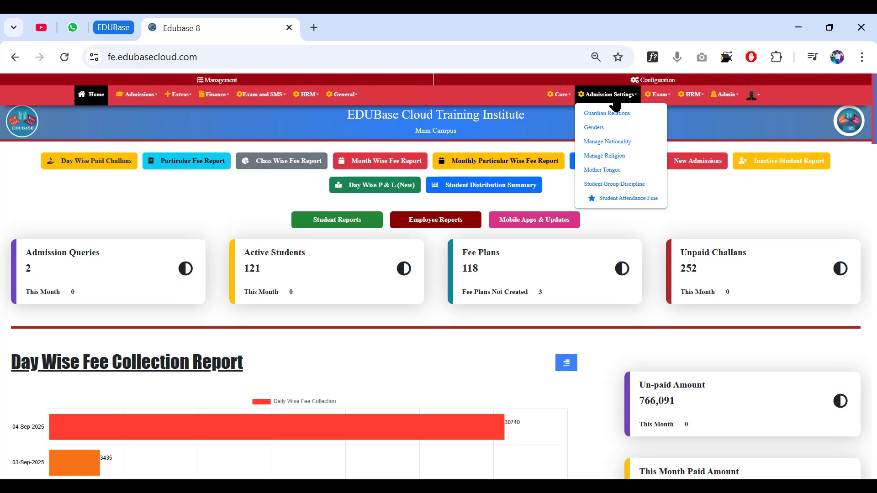
pyautogui.click(653, 98)
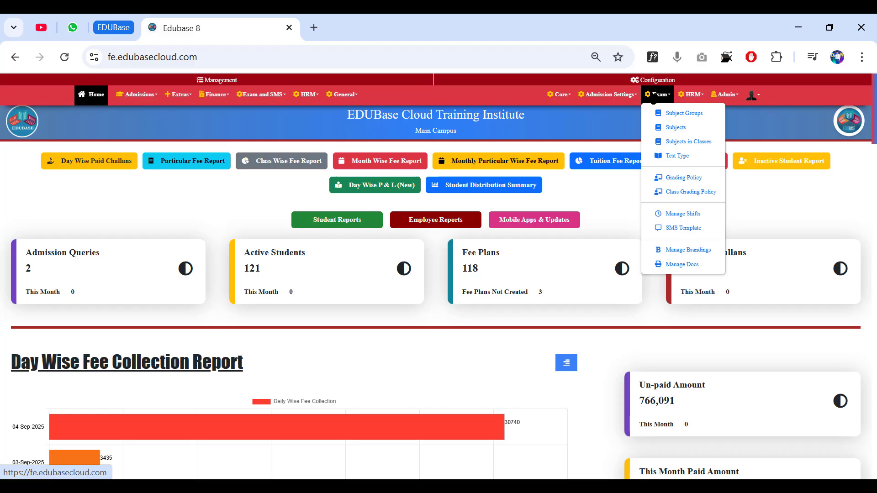
pyautogui.click(691, 95)
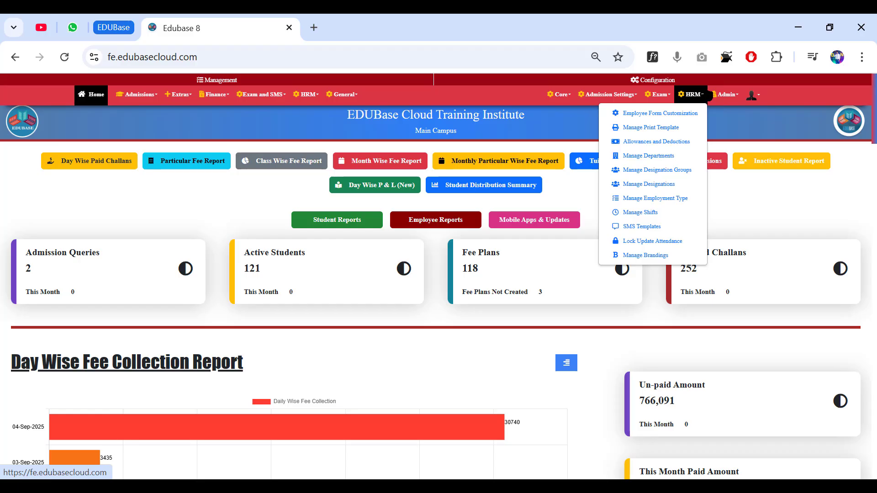
pyautogui.click(723, 96)
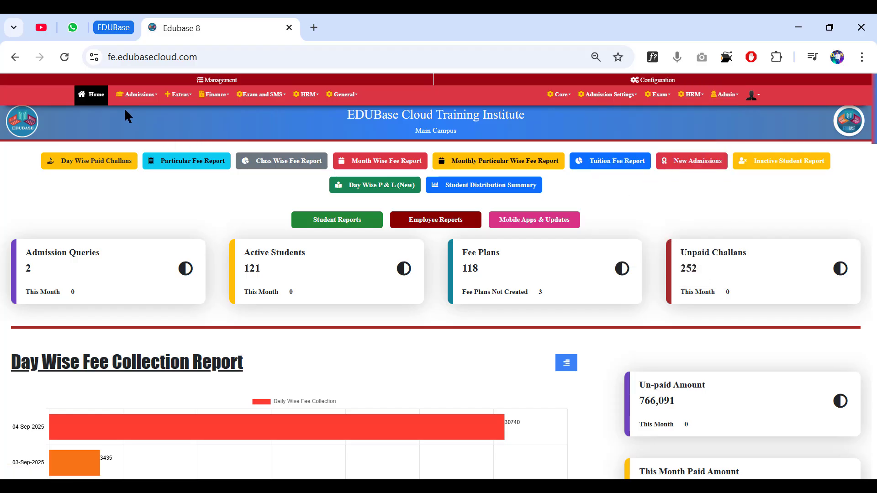
# Step: Open the Manage Students page from Admissions in a separate browser tab and switch to it
pyautogui.moveTo(136, 101)
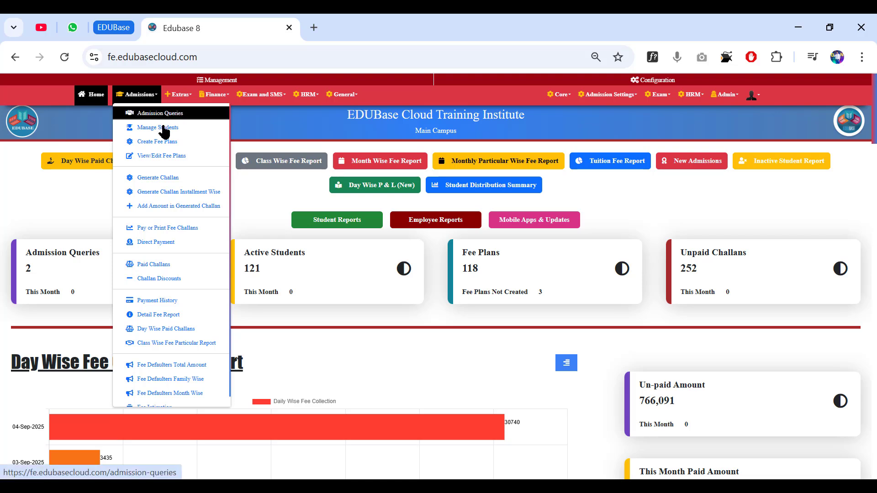
pyautogui.middleClick(169, 132)
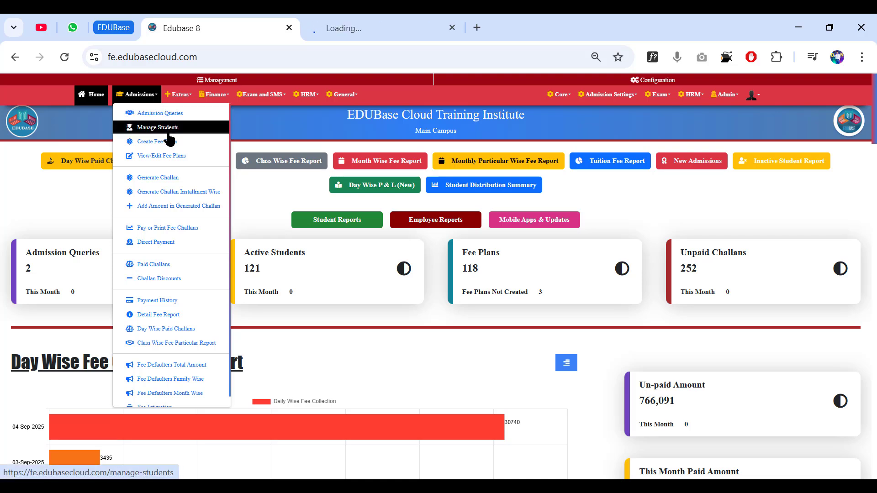
pyautogui.click(344, 28)
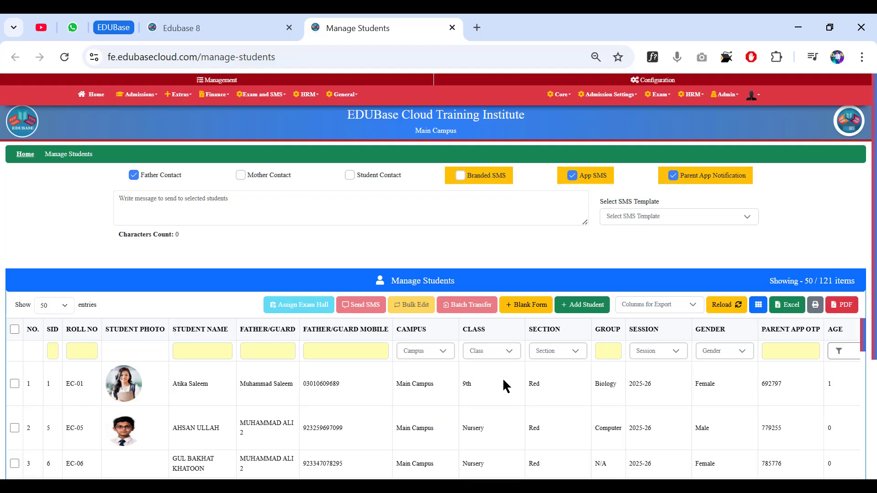
# Step: Look over the Manage Students page and browse the available SMS templates for messaging selected students
pyautogui.scroll(-3, 491, 292)
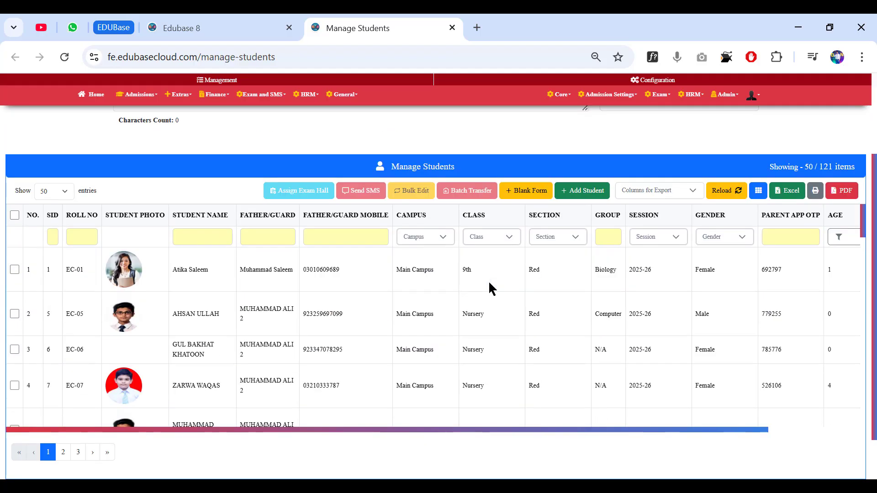
pyautogui.scroll(3, 601, 214)
pyautogui.click(646, 216)
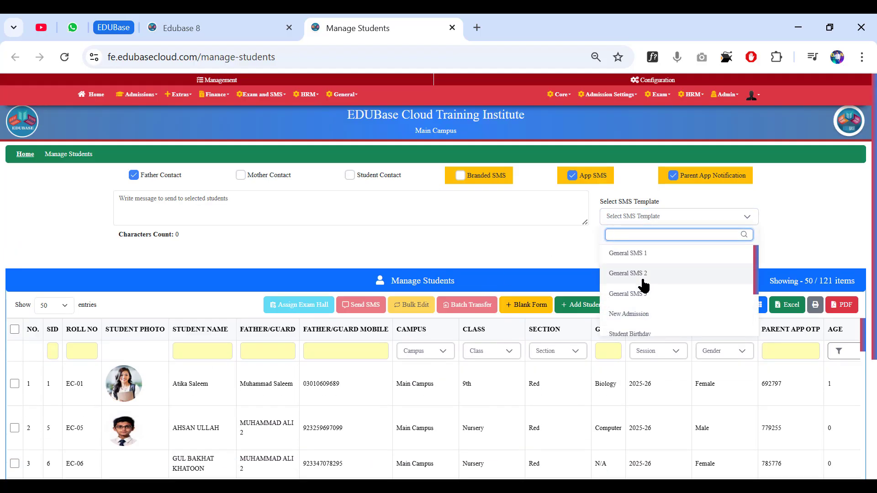
pyautogui.scroll(-2, 643, 286)
pyautogui.scroll(2, 643, 288)
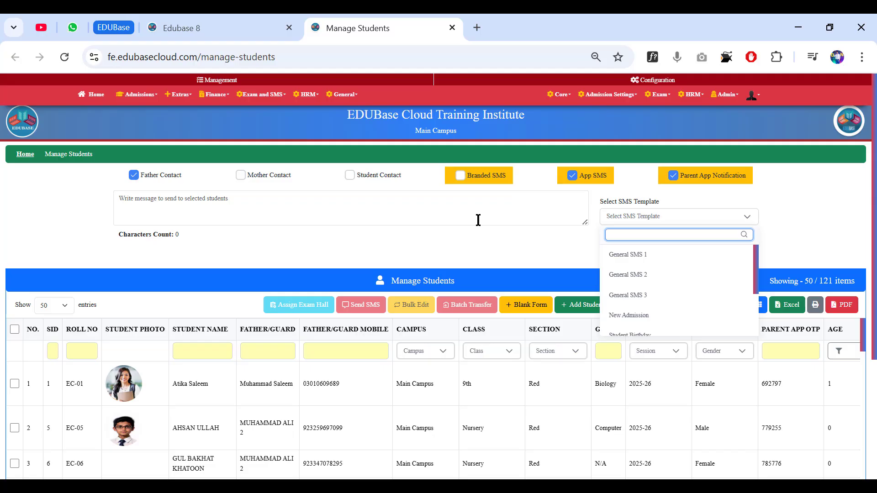
# Step: Examine the student list across to its Actions column and down to the last rows of the page
pyautogui.scroll(-2, 464, 335)
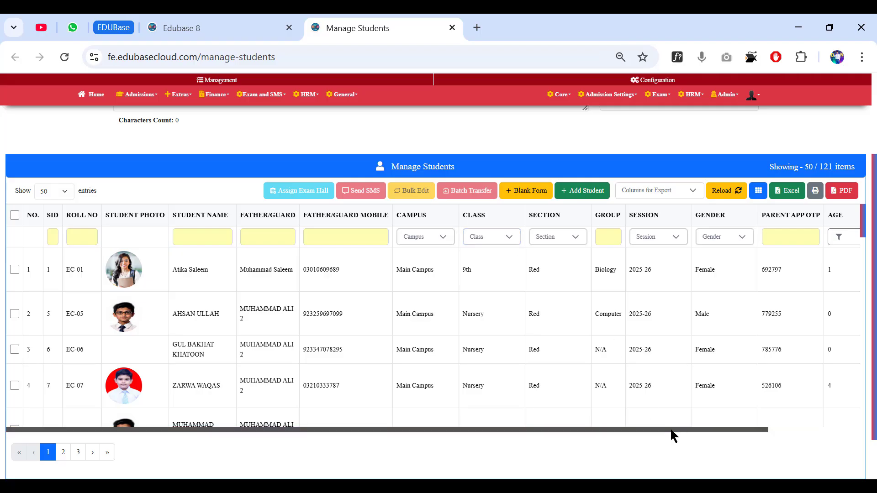
pyautogui.moveTo(670, 427); pyautogui.dragTo(755, 425)
pyautogui.scroll(-20, 752, 329)
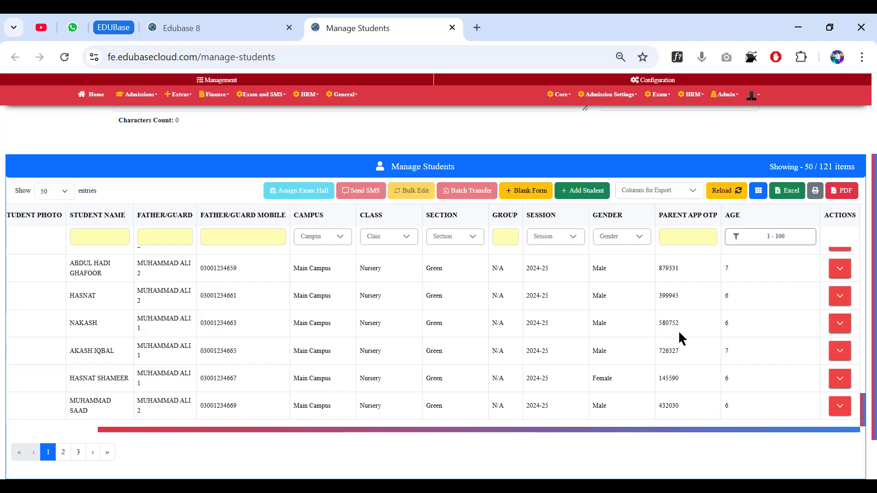
# Step: Review the full list of show/hide columns in the Manage Students grid settings and close the settings
pyautogui.click(758, 192)
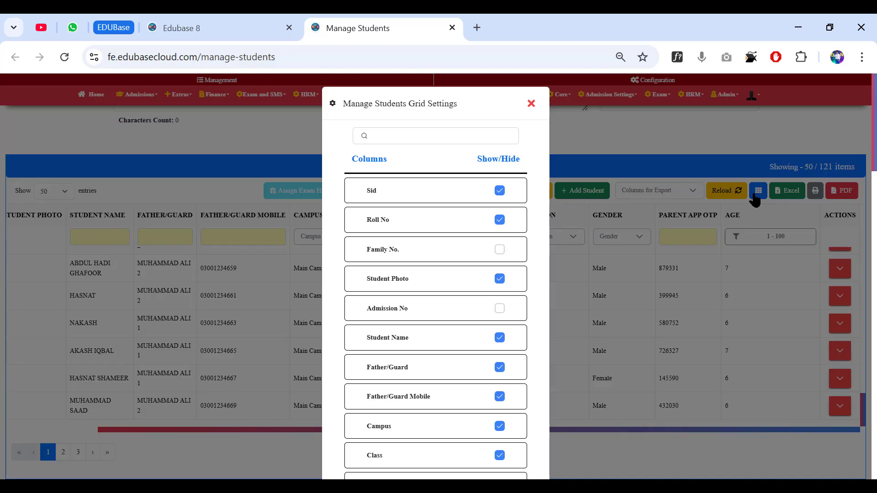
pyautogui.scroll(-10, 460, 307)
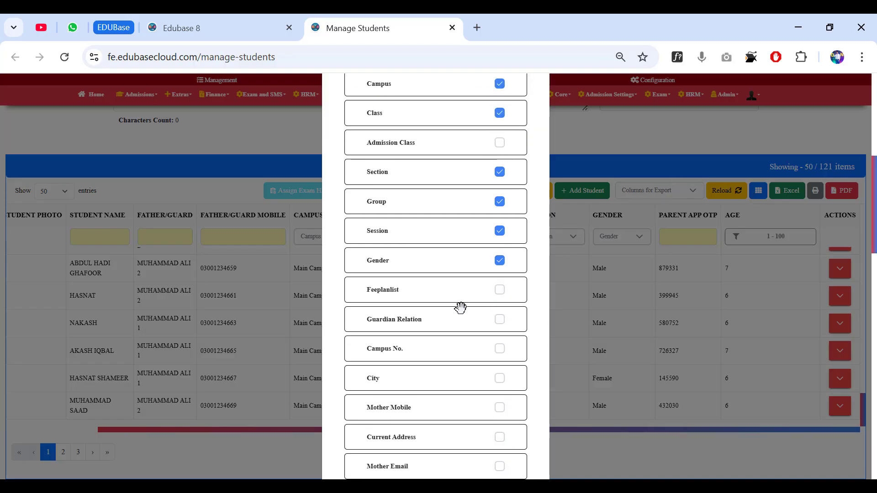
pyautogui.scroll(-6, 460, 307)
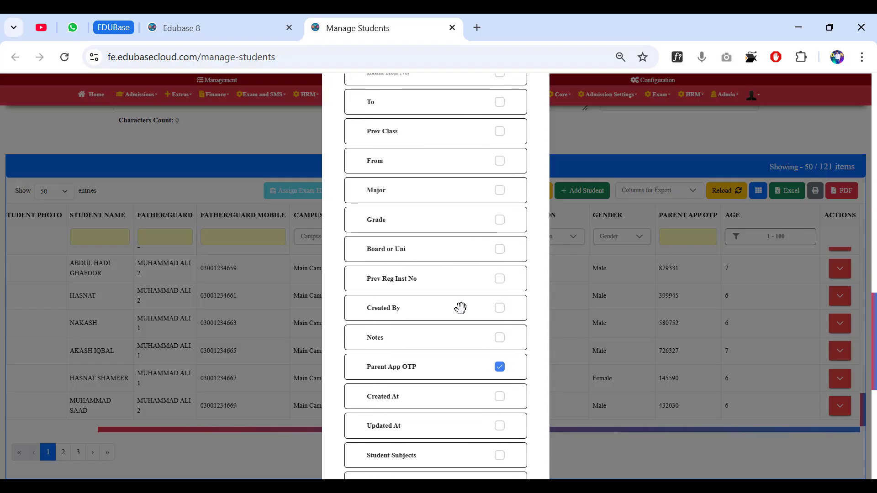
pyautogui.scroll(-5, 461, 308)
pyautogui.scroll(20, 460, 307)
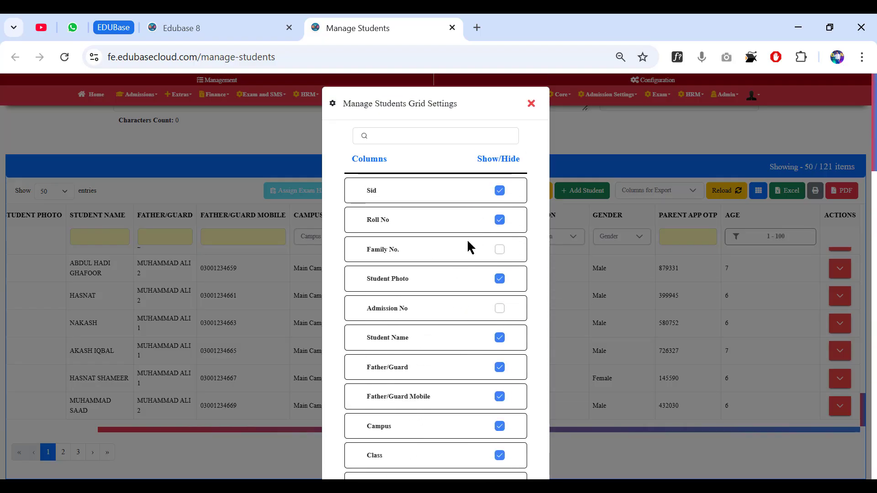
pyautogui.click(530, 105)
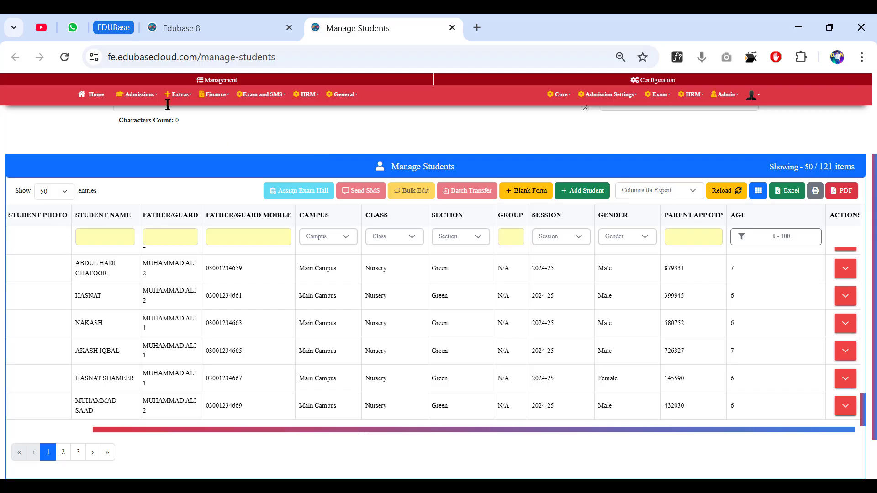
# Step: Open the View/Edit Fee Plans page from Admissions in a separate browser tab and switch to it
pyautogui.click(140, 94)
pyautogui.middleClick(161, 156)
pyautogui.click(537, 16)
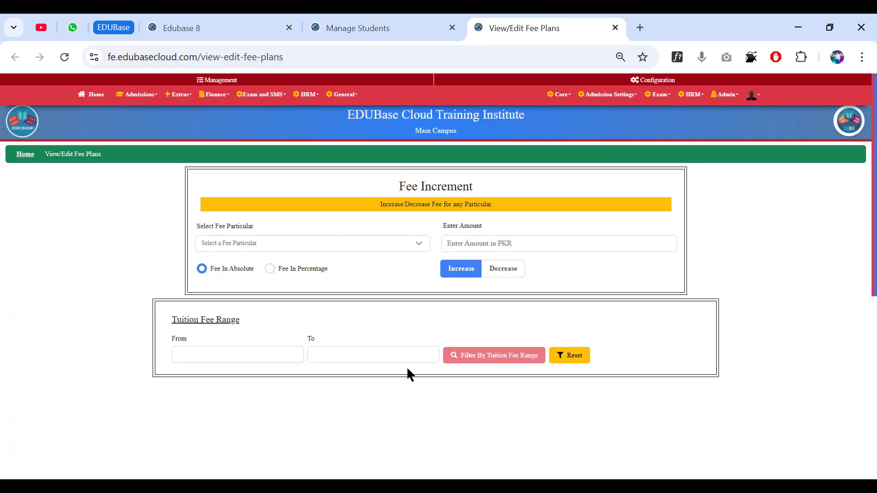
# Step: Examine the Fee Increment and Tuition Fee Range sections and the fee plan list below them
pyautogui.scroll(-2, 407, 367)
pyautogui.scroll(2, 407, 366)
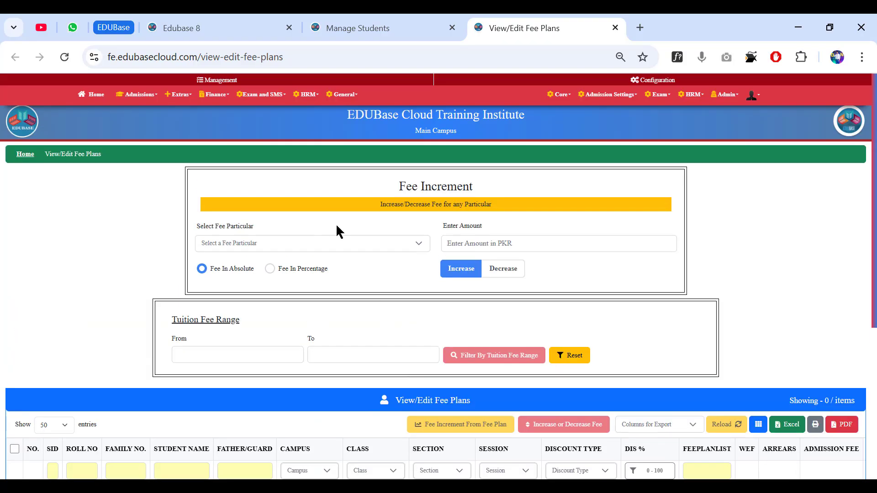
pyautogui.click(339, 250)
pyautogui.scroll(-2, 339, 251)
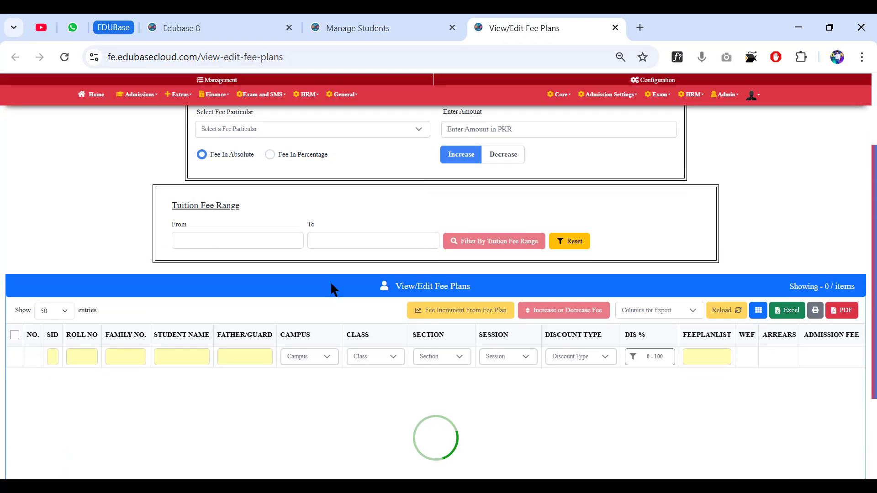
pyautogui.scroll(2, 352, 284)
pyautogui.click(460, 249)
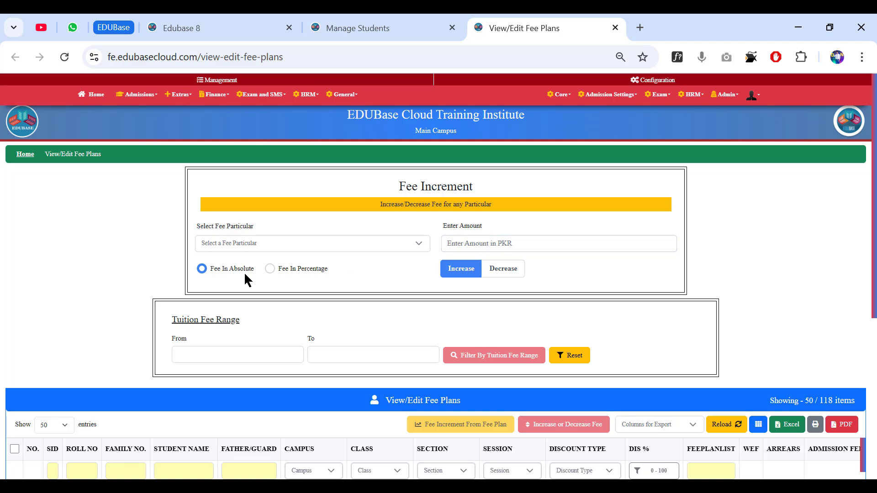
pyautogui.scroll(-2, 300, 272)
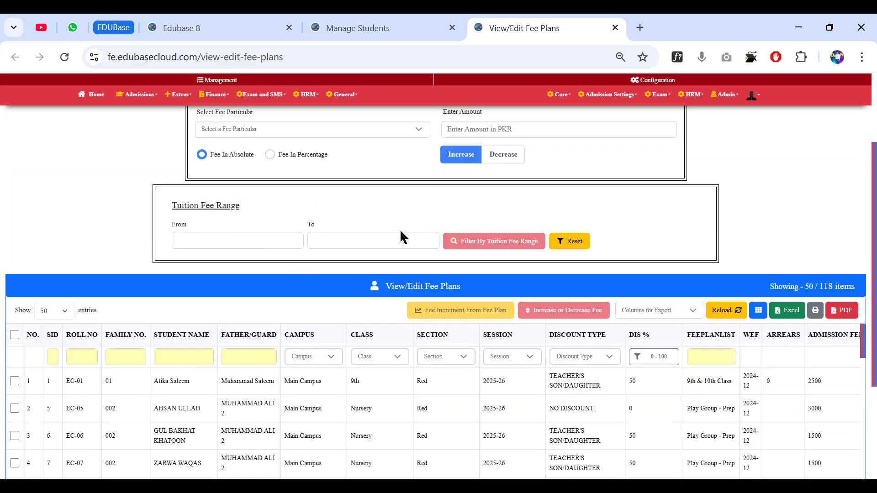
pyautogui.scroll(-3, 402, 235)
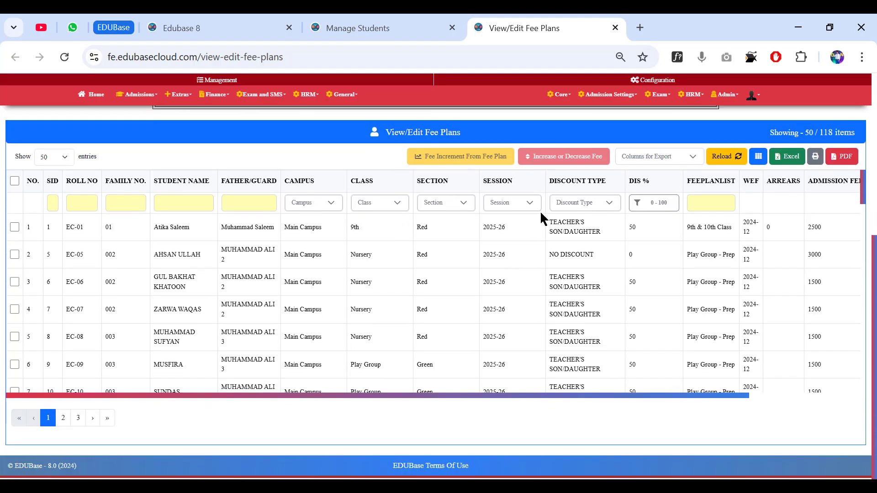
# Step: Check the discount type filter choices in the fee plan list and review its discount percentage column
pyautogui.click(559, 205)
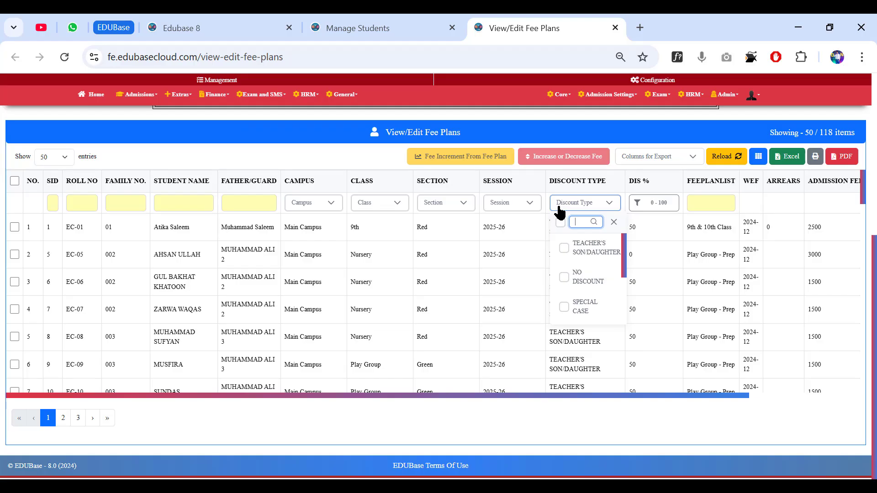
pyautogui.scroll(-3, 579, 251)
pyautogui.click(680, 274)
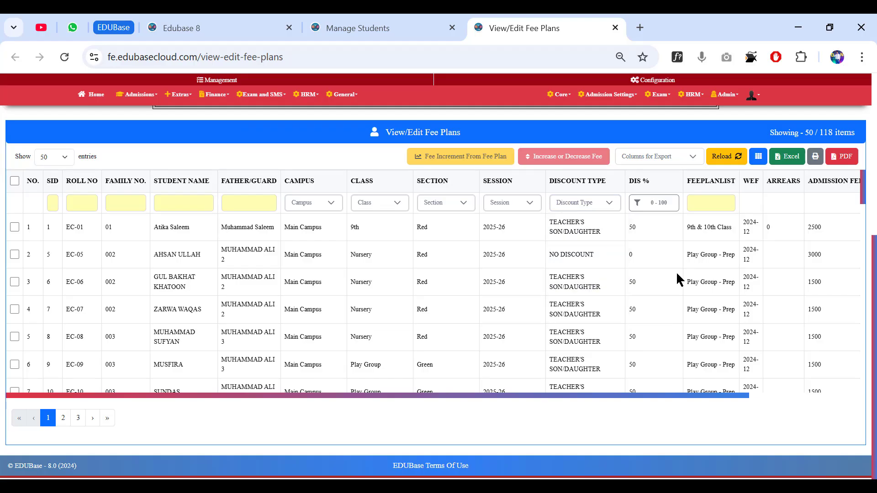
pyautogui.scroll(2, 675, 277)
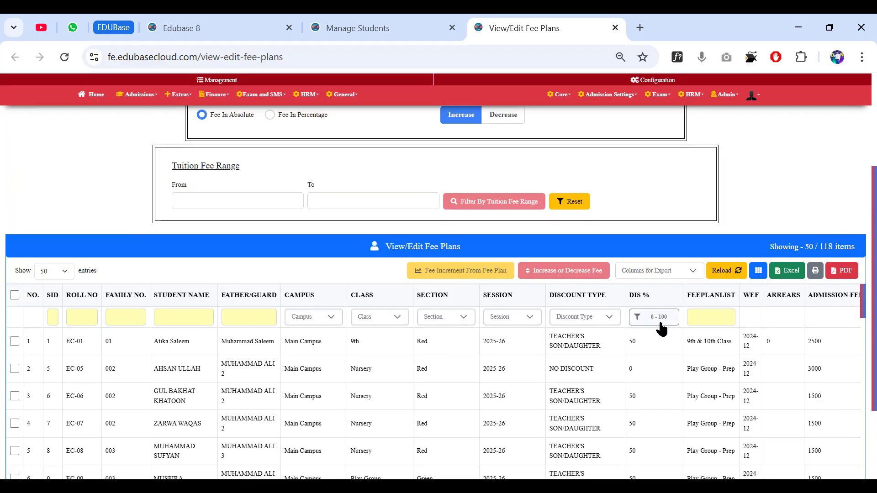
pyautogui.scroll(-2, 656, 325)
pyautogui.scroll(2, 656, 330)
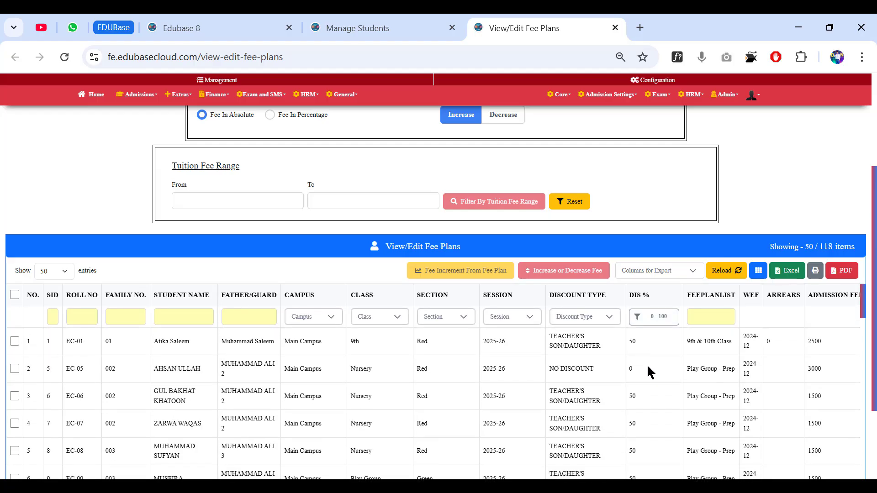
pyautogui.scroll(2, 647, 364)
pyautogui.scroll(-2, 670, 302)
# Step: Open the Generate Challan page from Admissions and look over its challan settings and student list
pyautogui.moveTo(137, 94)
pyautogui.click(158, 178)
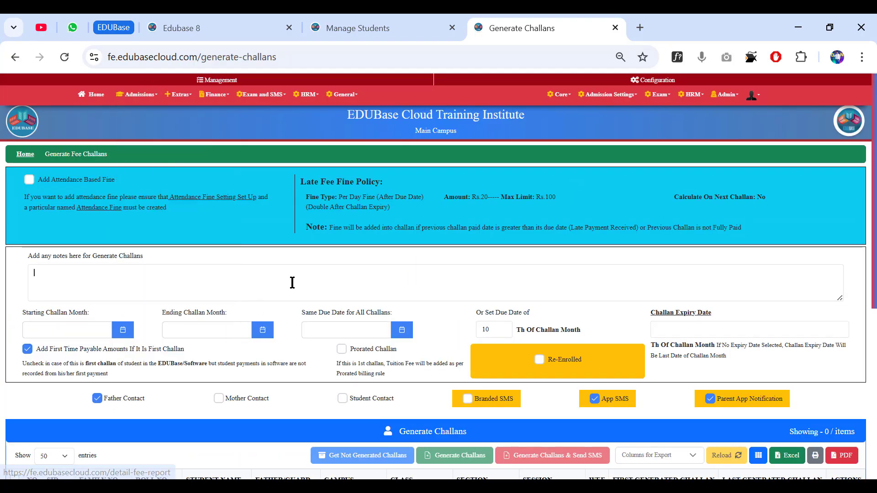
pyautogui.scroll(-5, 292, 282)
pyautogui.scroll(3, 292, 282)
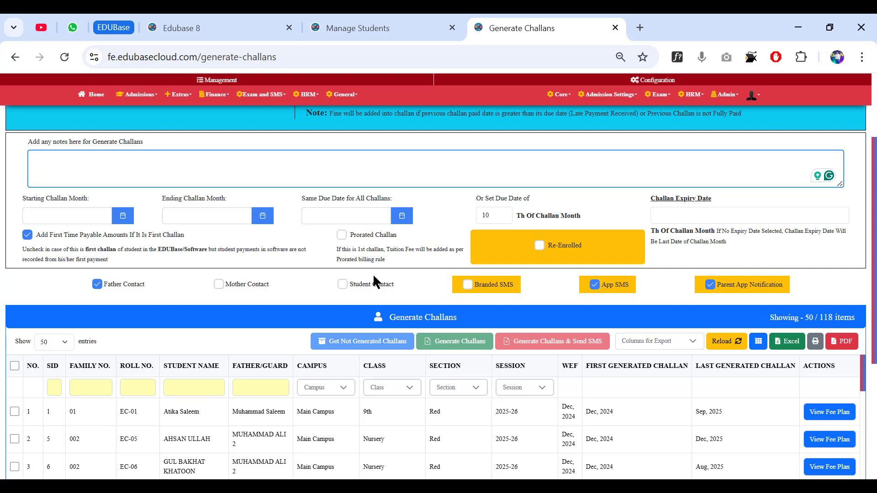
pyautogui.scroll(-3, 374, 279)
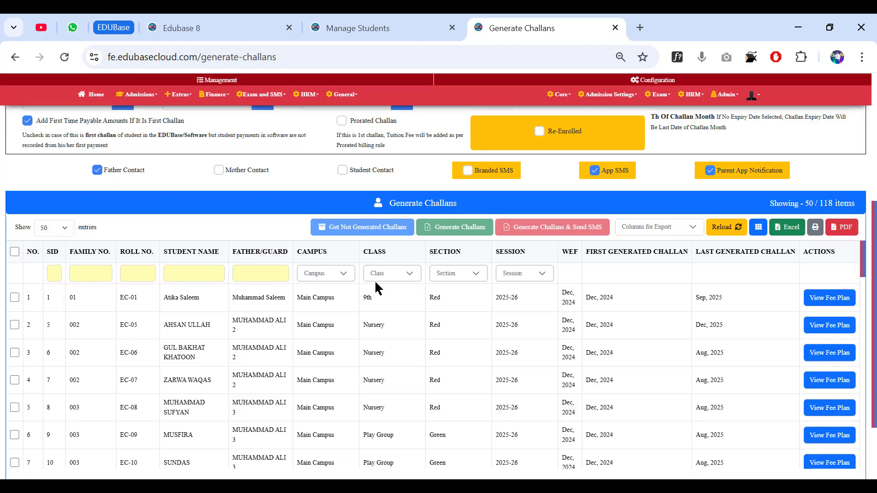
pyautogui.scroll(-4, 383, 325)
pyautogui.scroll(2, 382, 326)
# Step: Open the Pay or Print Fee Challans page from Admissions in a separate browser tab and switch to it
pyautogui.click(138, 95)
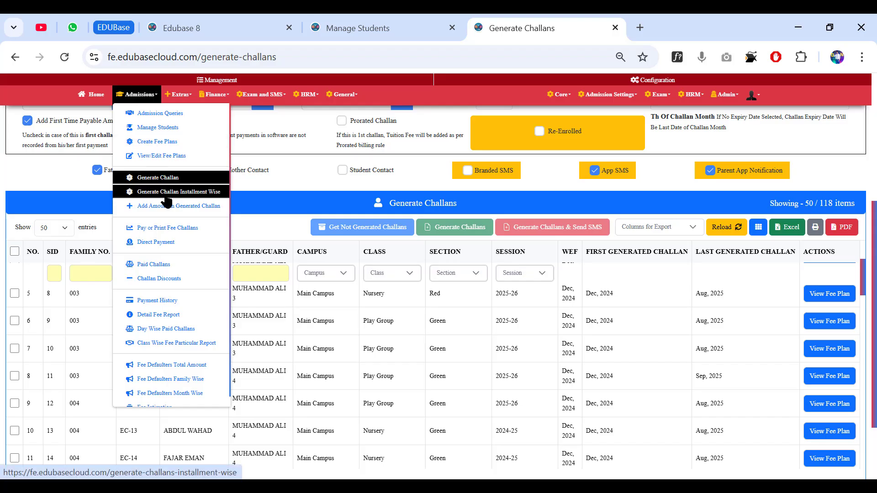
pyautogui.middleClick(172, 228)
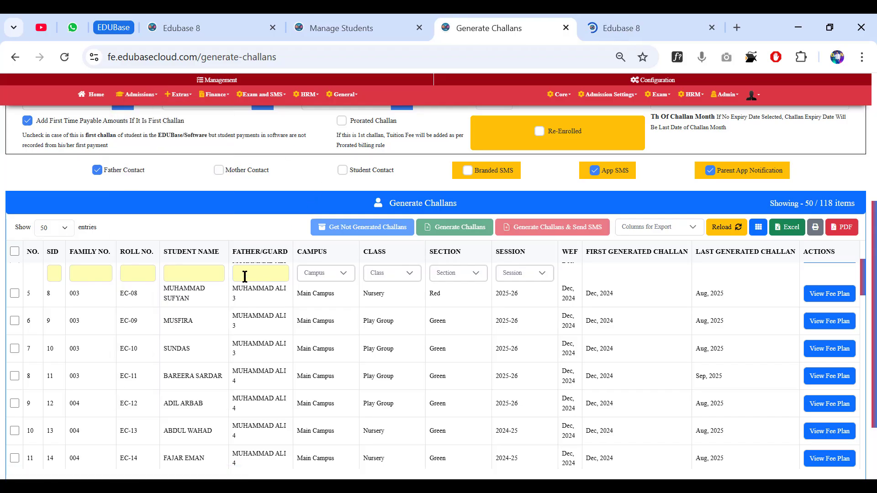
pyautogui.moveTo(137, 95)
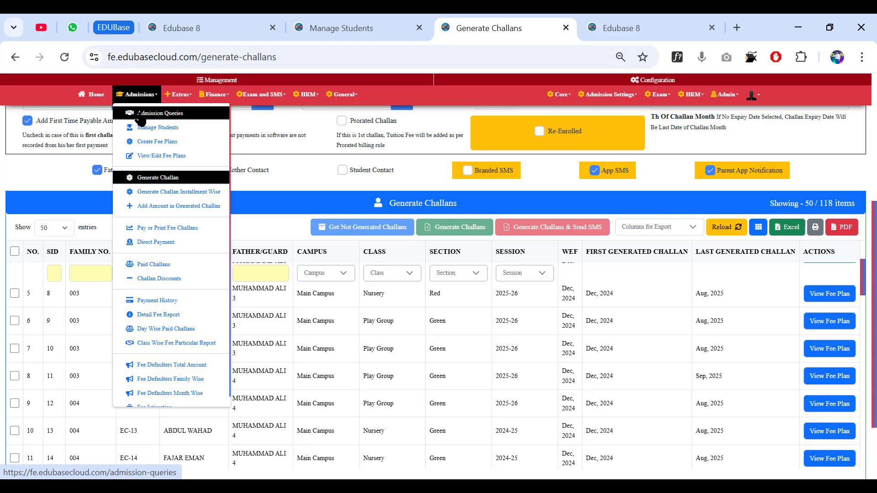
pyautogui.click(640, 25)
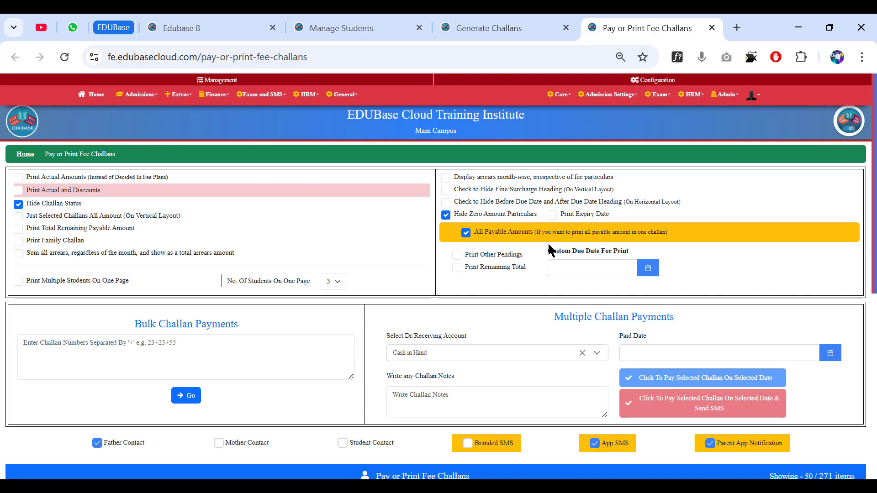
# Step: Look over the challan payment sections and browse the receiving accounts offered for multiple challan payments
pyautogui.scroll(-2, 573, 269)
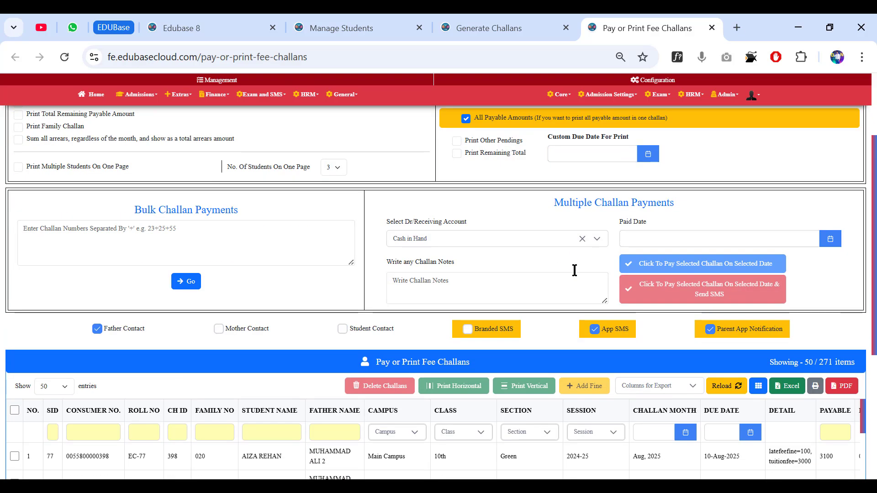
pyautogui.click(502, 239)
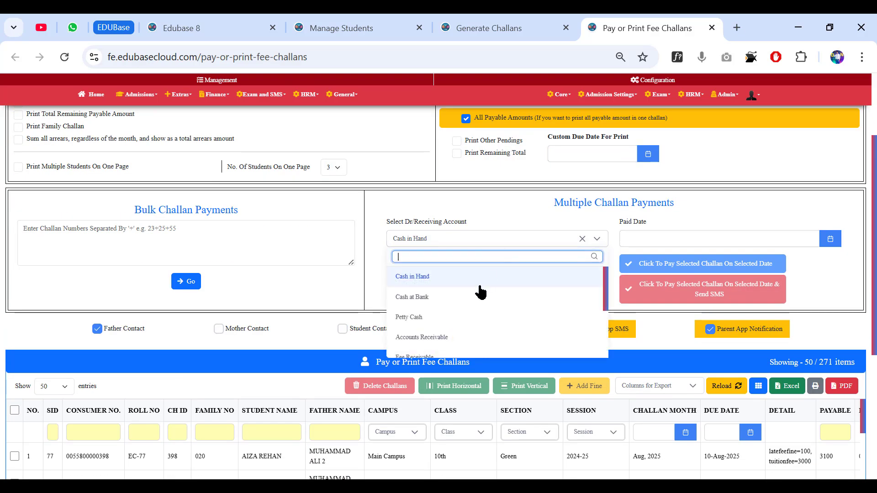
pyautogui.scroll(-3, 482, 315)
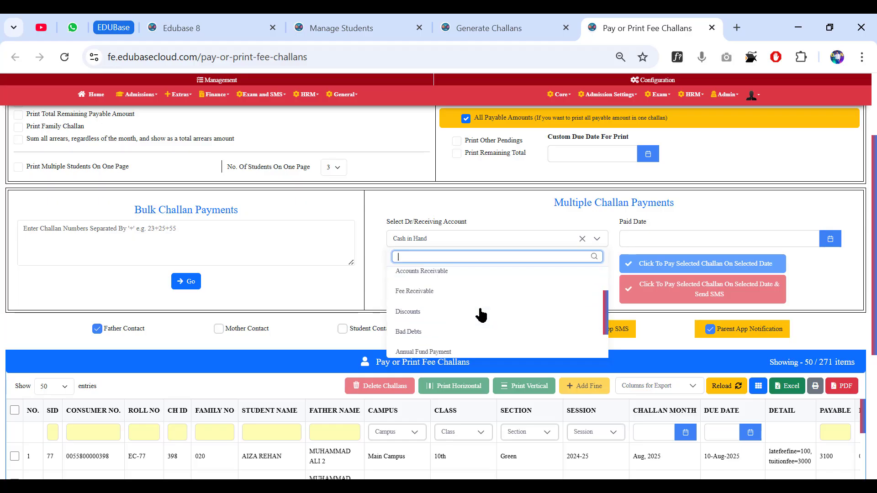
pyautogui.scroll(-2, 689, 283)
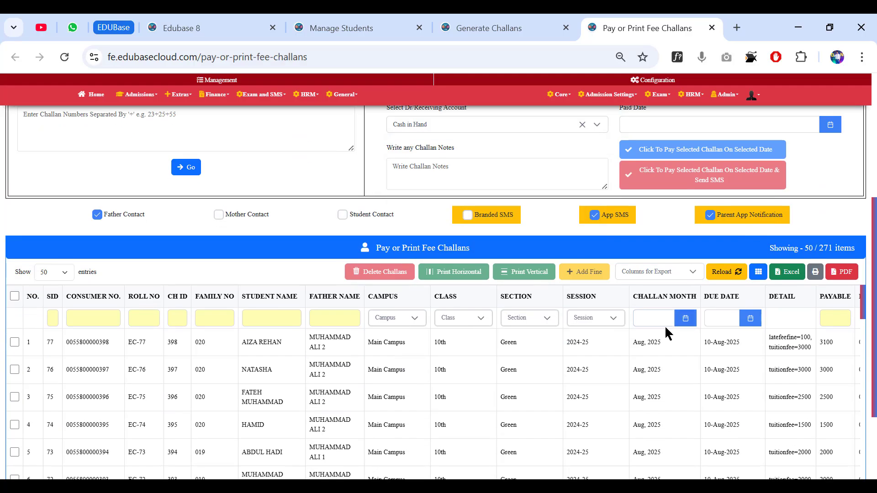
pyautogui.scroll(2, 354, 364)
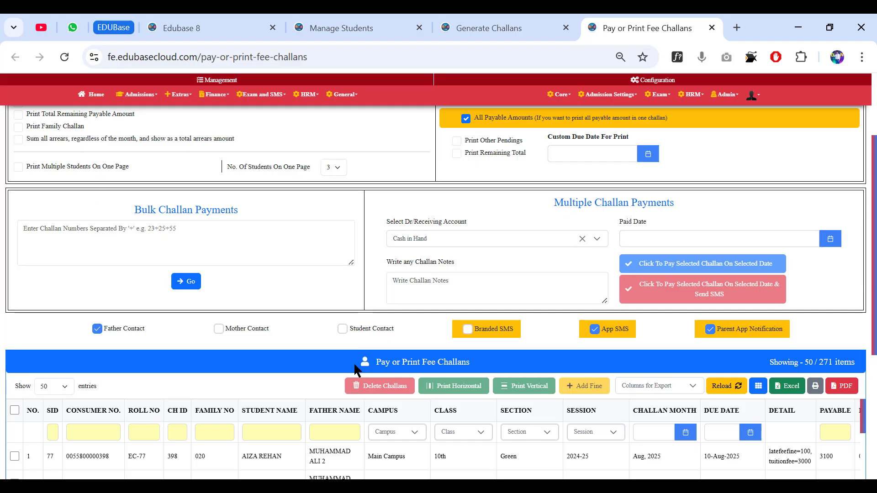
# Step: View the action options available for the first challan in the Pay or Print Fee Challans list
pyautogui.scroll(-4, 431, 361)
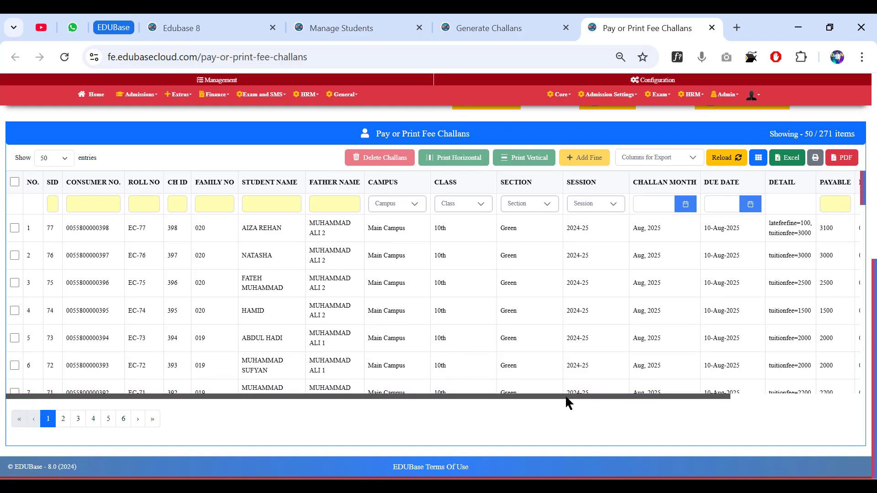
pyautogui.moveTo(565, 395); pyautogui.dragTo(758, 366)
pyautogui.click(838, 231)
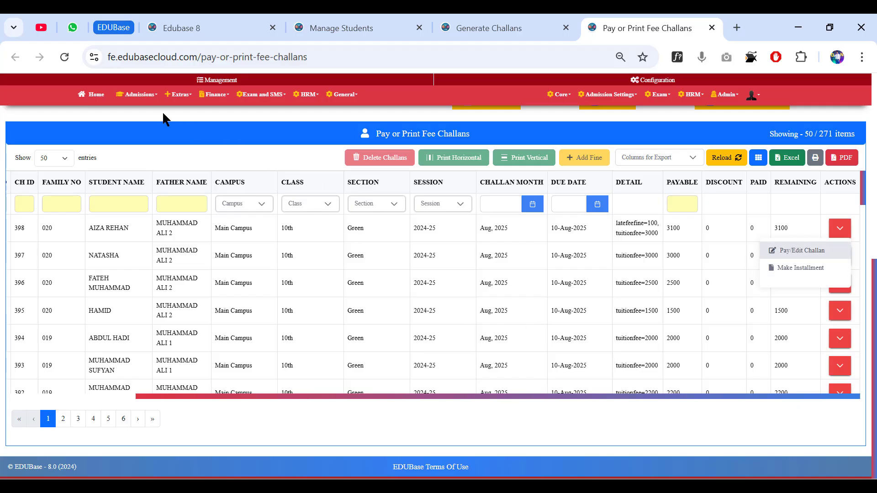
# Step: Look over the Admissions options down to Fee Intimation and the options offered under Extras
pyautogui.click(139, 96)
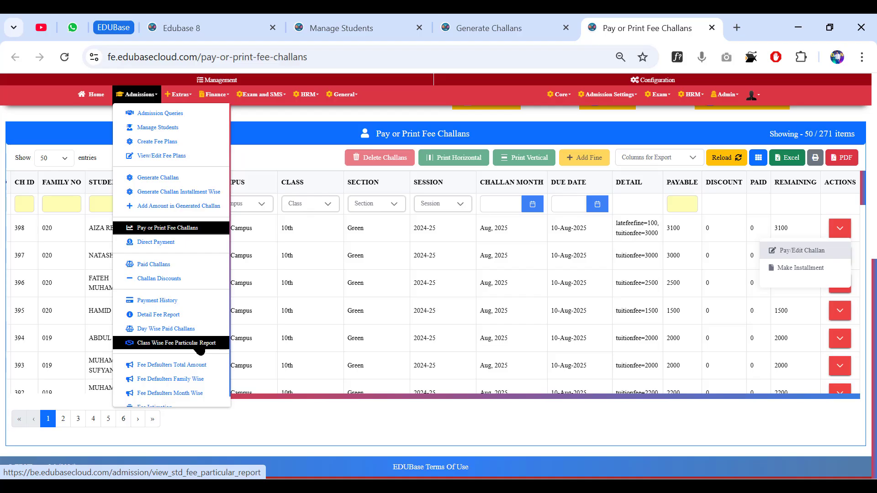
pyautogui.scroll(-1, 200, 348)
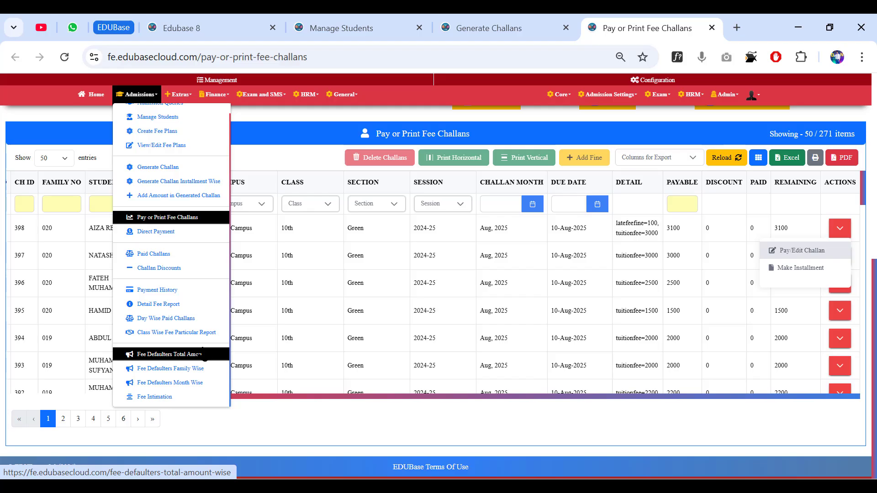
pyautogui.click(178, 94)
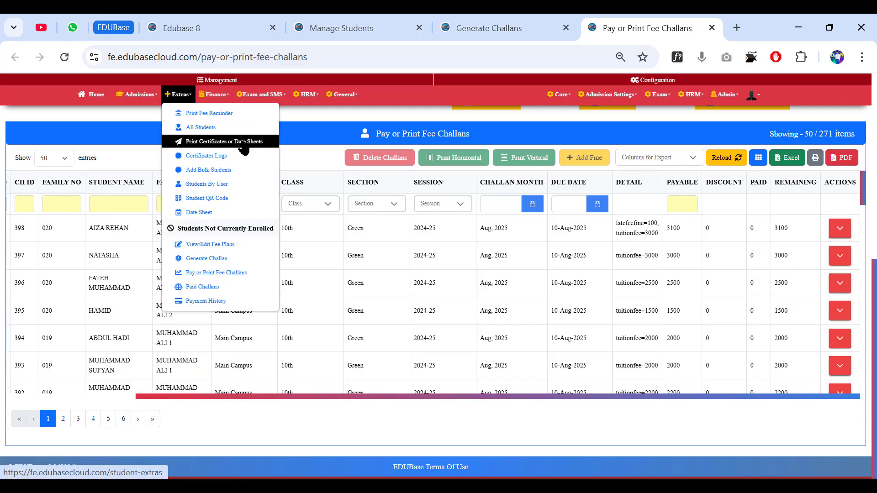
# Step: Open Print Certificates or Date Sheets from Extras in a separate browser tab and browse the documents and date sheets offered
pyautogui.middleClick(244, 143)
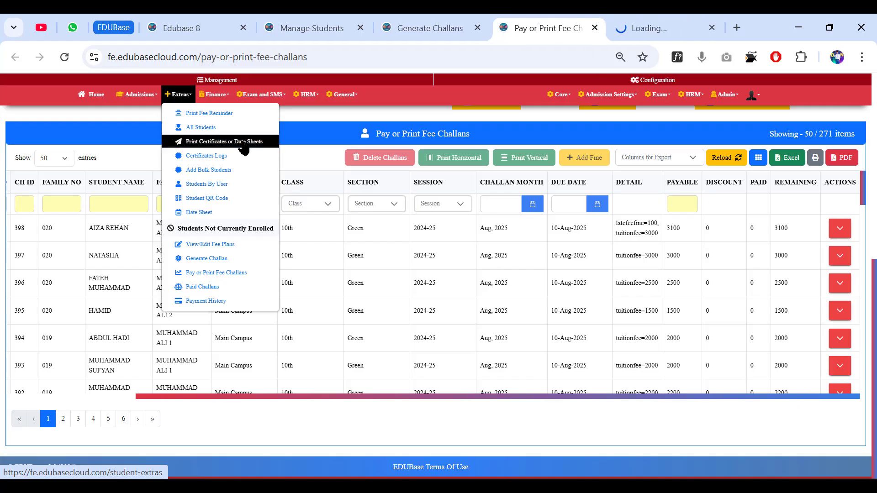
pyautogui.click(642, 14)
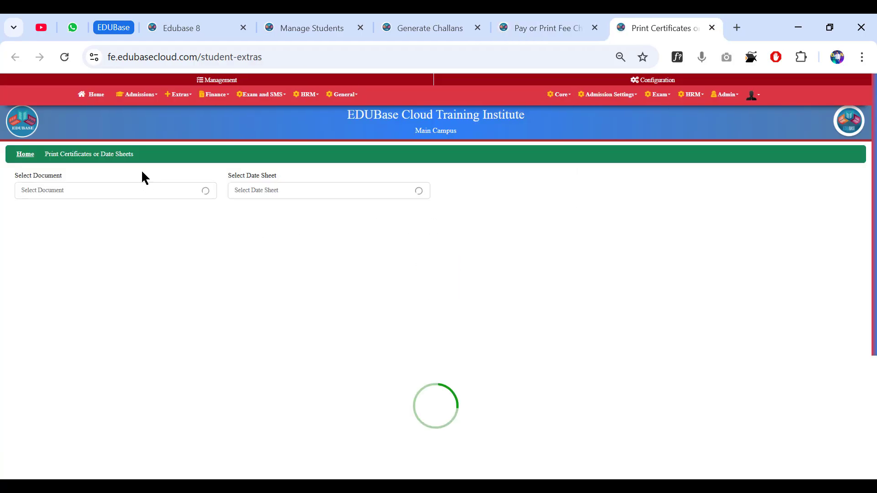
pyautogui.click(143, 195)
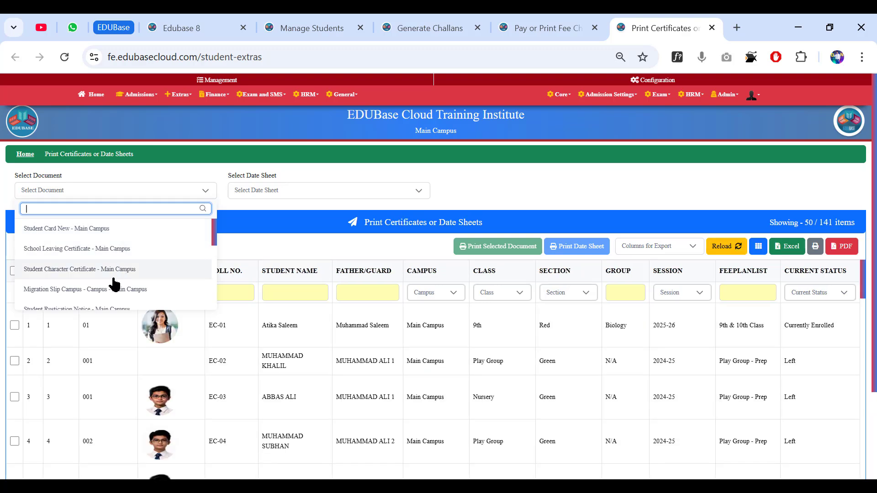
pyautogui.scroll(-3, 114, 284)
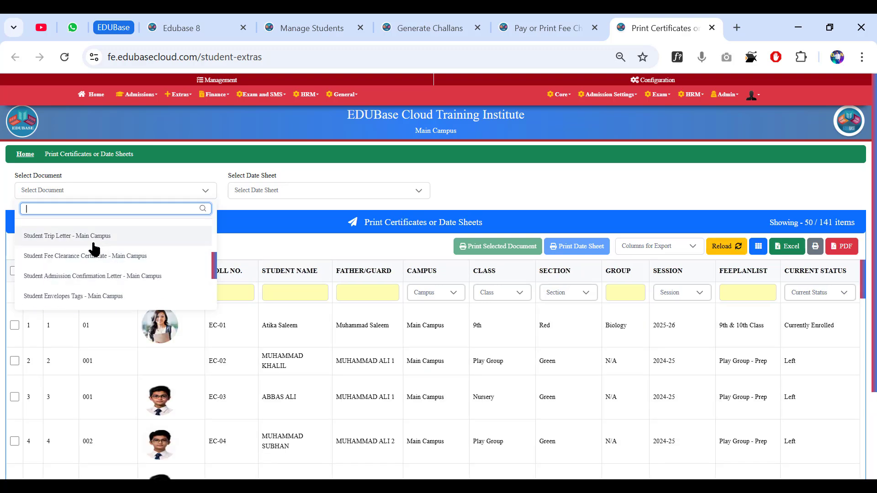
pyautogui.scroll(-2, 112, 283)
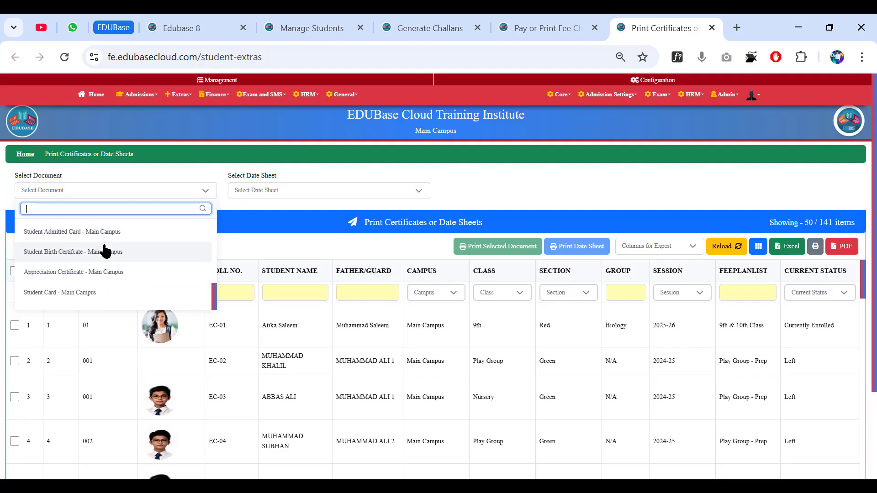
pyautogui.scroll(-2, 106, 271)
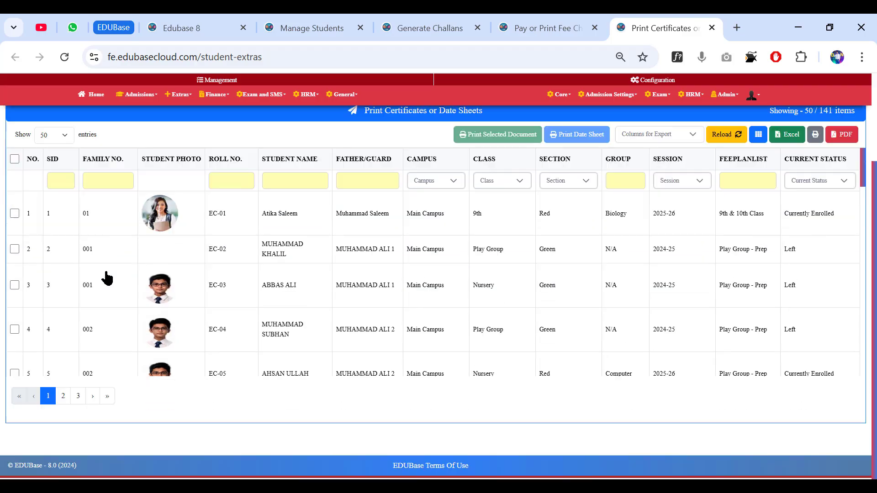
pyautogui.scroll(2, 291, 271)
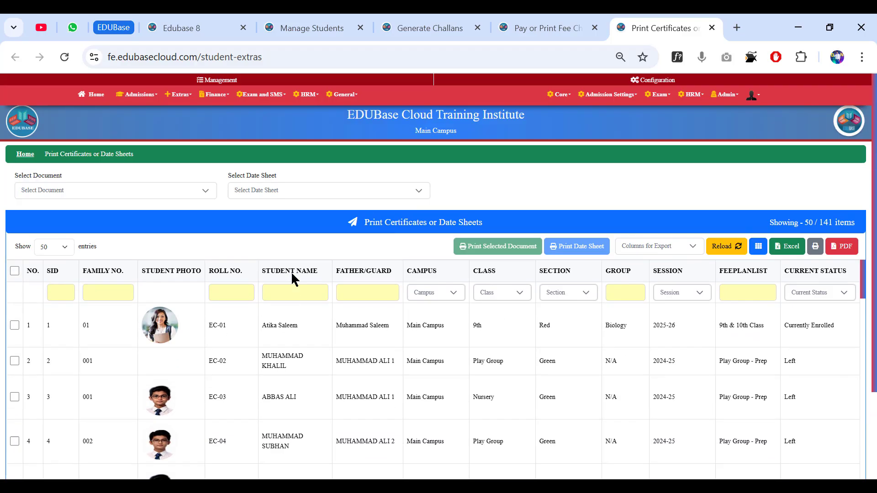
pyautogui.click(271, 190)
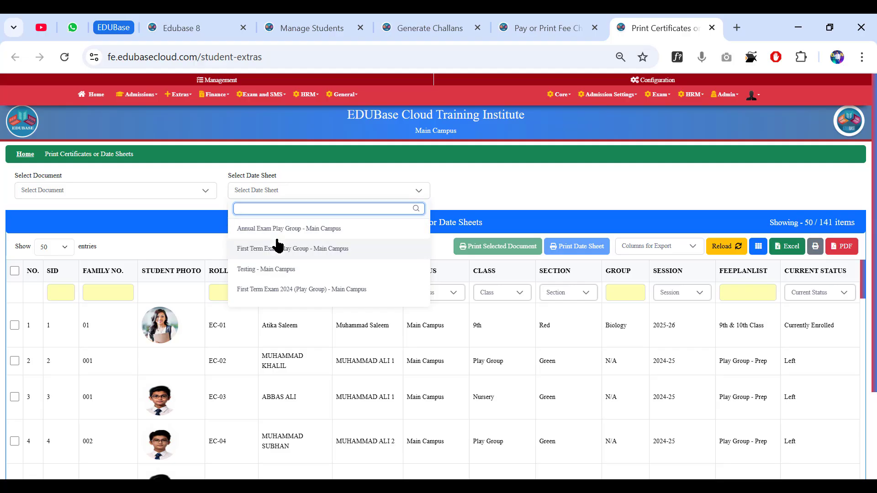
# Step: Look over the remaining Extras options and open the Chart of Accounts page from Finance
pyautogui.moveTo(179, 95)
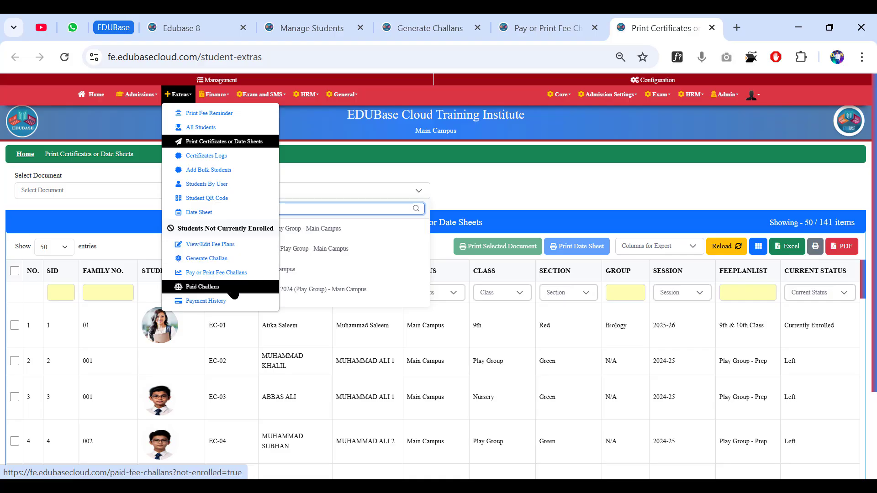
pyautogui.click(215, 94)
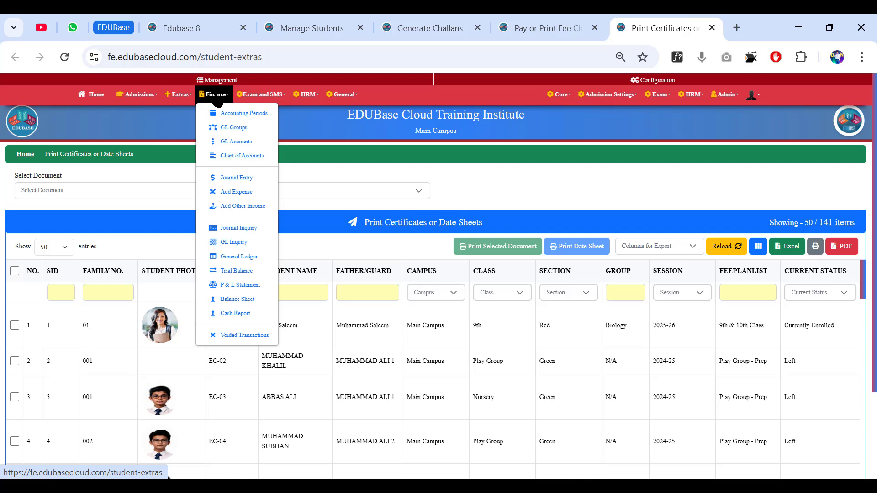
pyautogui.click(240, 156)
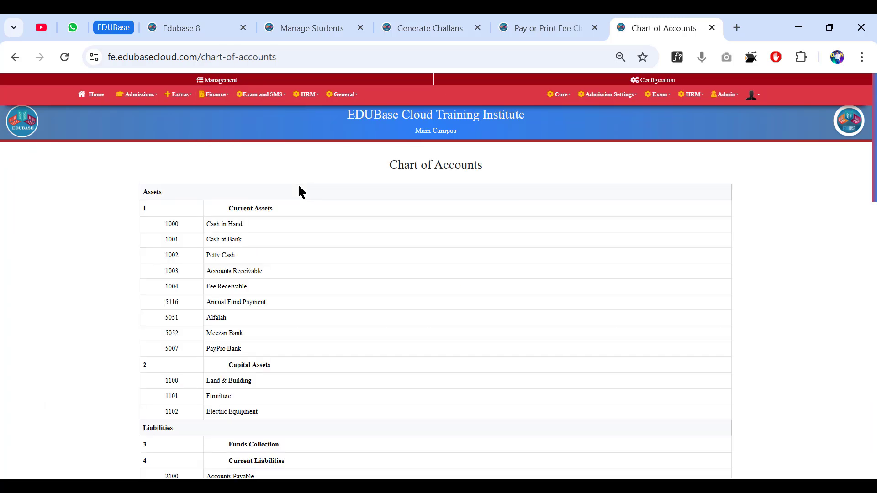
# Step: Examine the account groups in the Chart of Accounts, from Assets through Liabilities, Equity and Income to Expense
pyautogui.moveTo(153, 191); pyautogui.dragTo(168, 188)
pyautogui.scroll(-3, 232, 363)
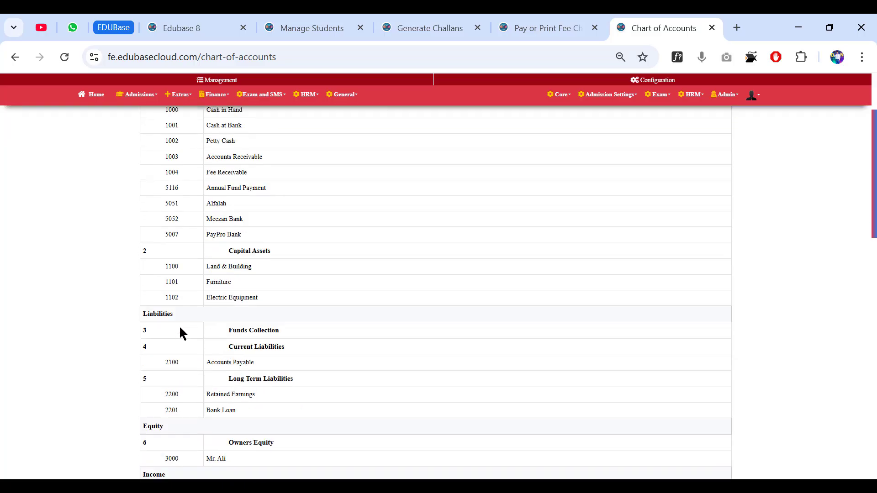
pyautogui.scroll(-2, 180, 332)
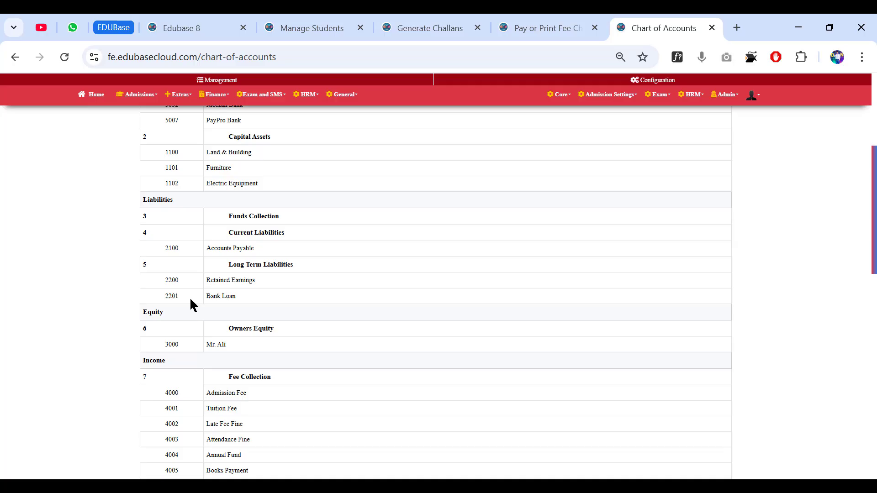
pyautogui.scroll(-7, 190, 305)
pyautogui.scroll(2, 206, 299)
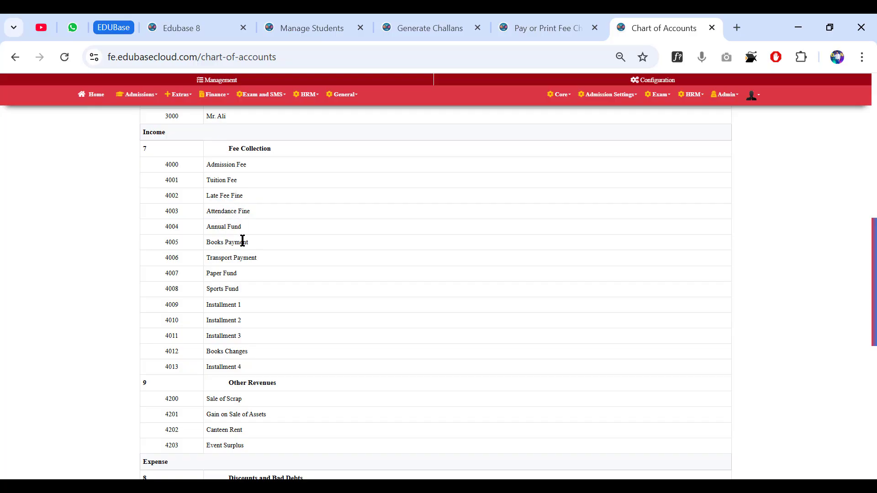
pyautogui.scroll(-3, 233, 269)
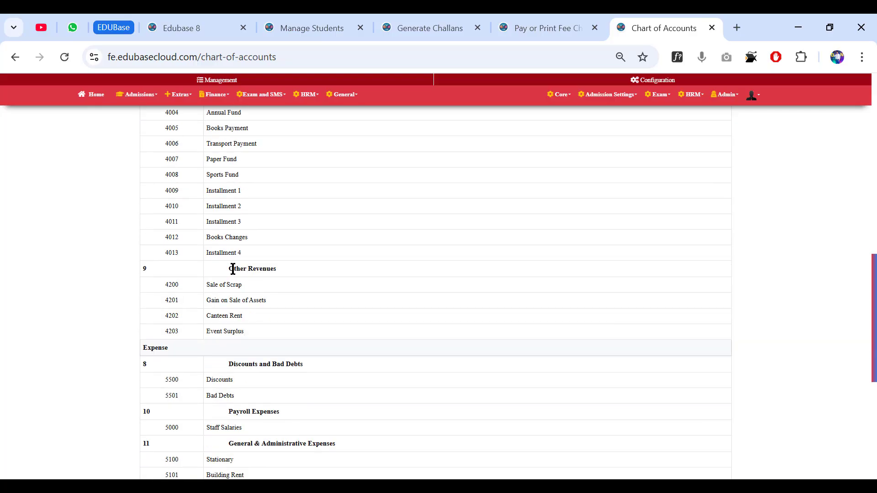
pyautogui.scroll(-3, 230, 272)
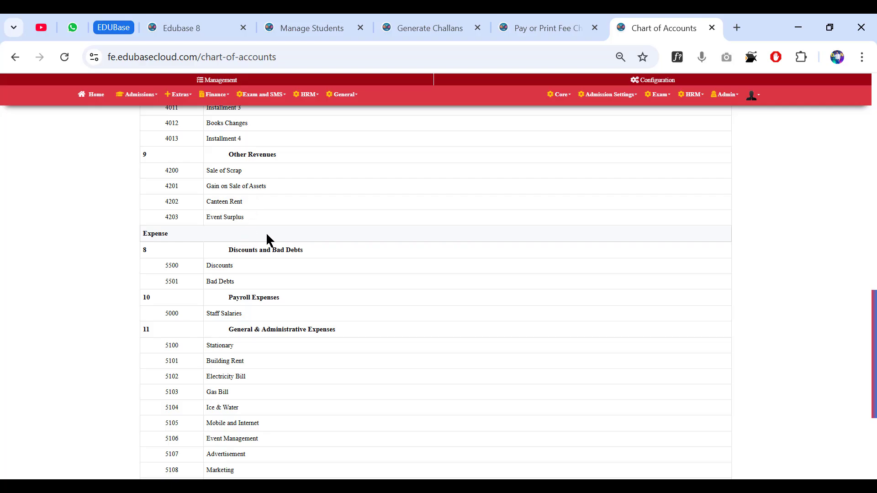
pyautogui.scroll(-3, 258, 229)
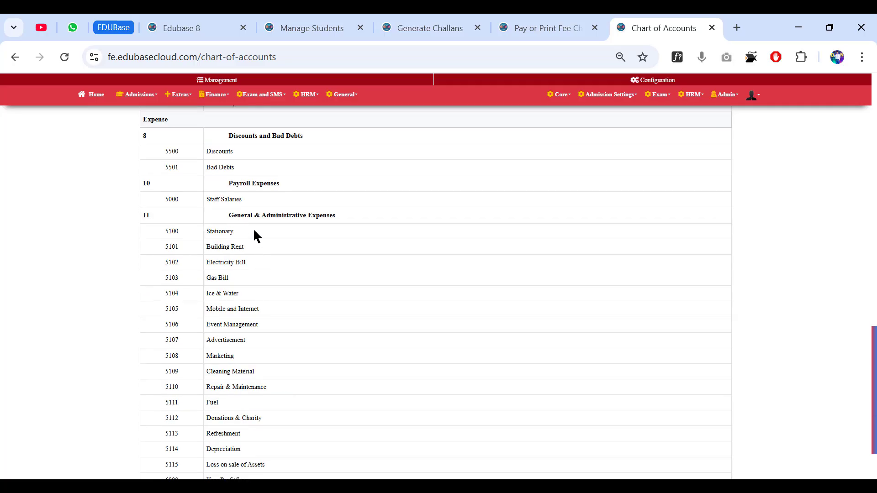
pyautogui.scroll(-2, 254, 235)
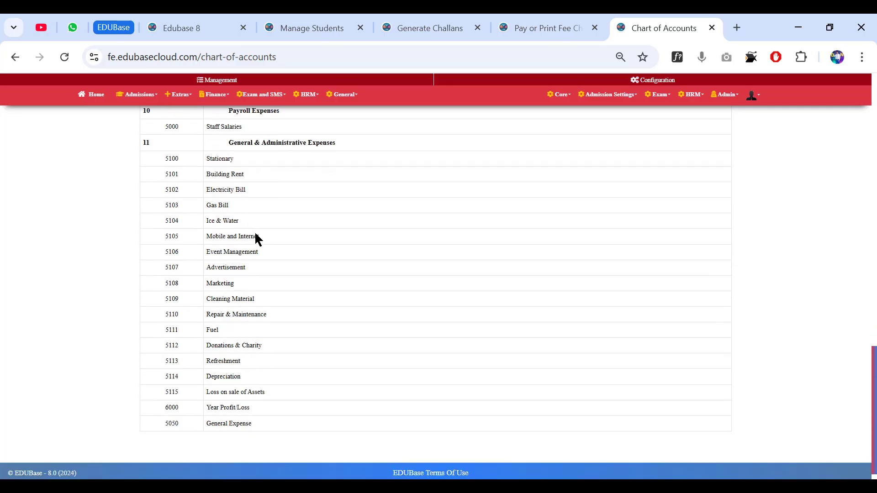
pyautogui.scroll(15, 254, 266)
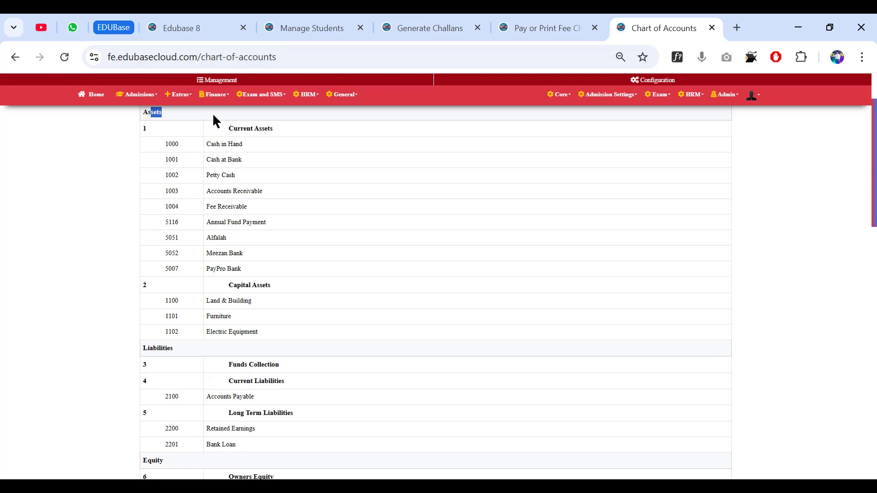
# Step: Look over the Finance report options and open the Examination Reports page from Exam and SMS
pyautogui.moveTo(213, 94)
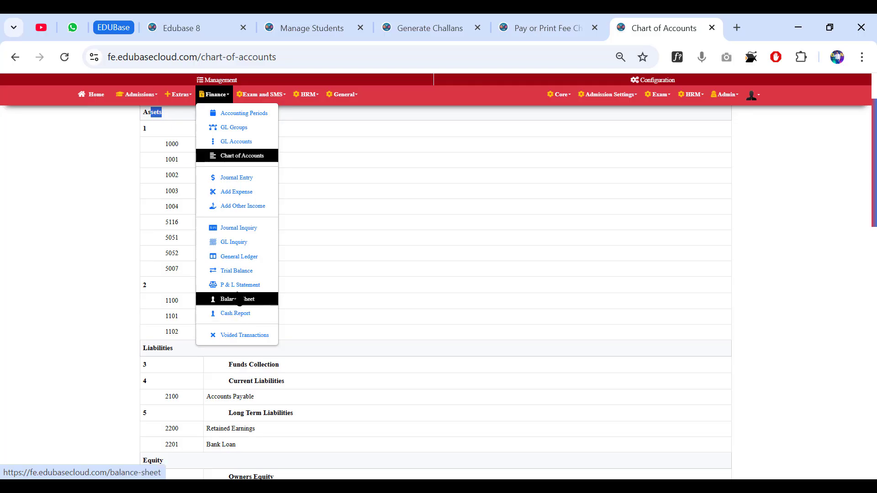
pyautogui.click(252, 98)
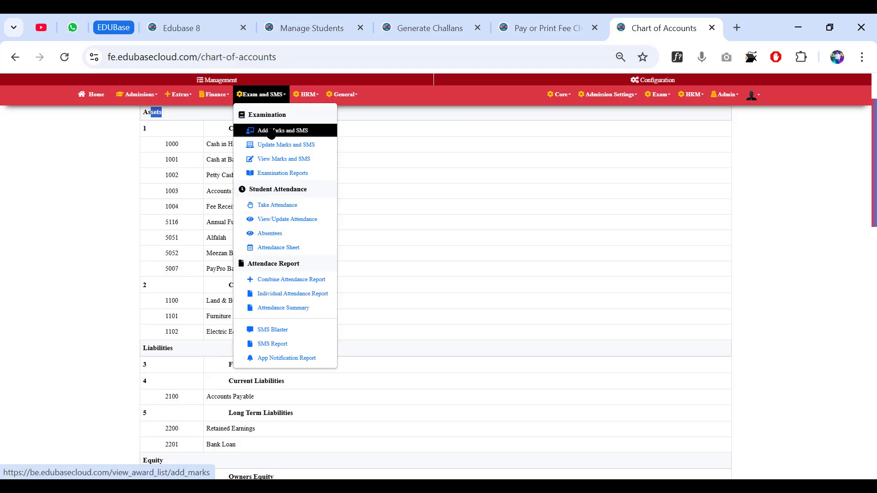
pyautogui.click(281, 174)
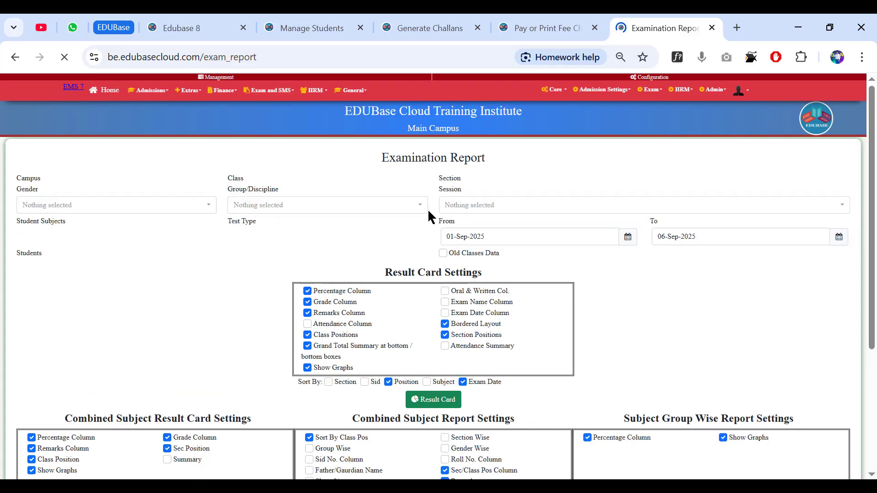
# Step: Look through the Examination Report filters, the result card settings and the report types down to Department Wise Report
pyautogui.scroll(-2, 427, 210)
pyautogui.scroll(2, 386, 274)
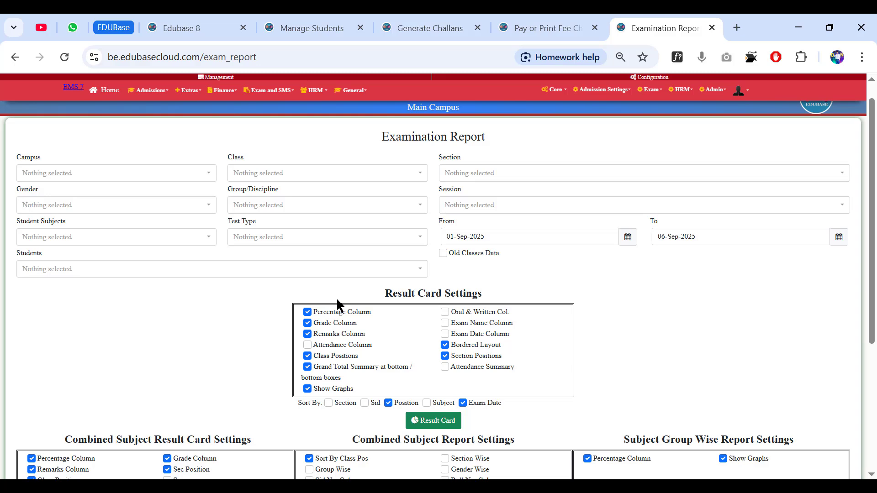
pyautogui.scroll(-2, 338, 305)
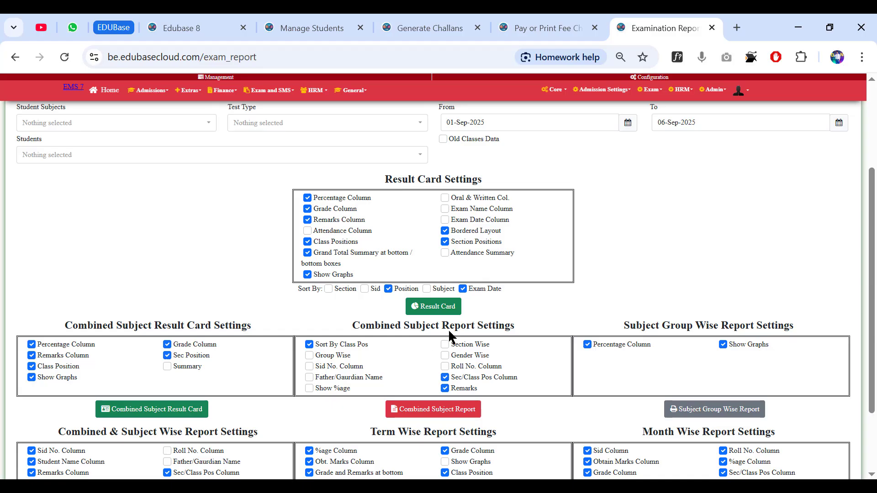
pyautogui.scroll(-2, 450, 335)
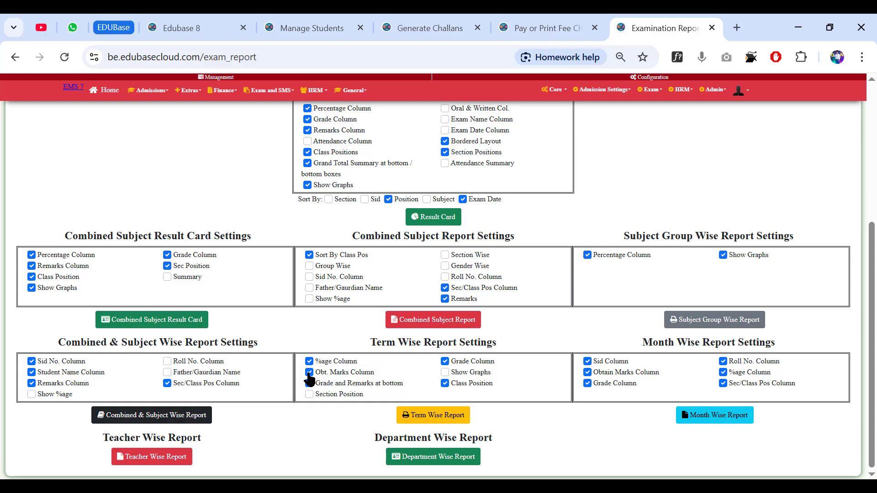
pyautogui.scroll(5, 329, 356)
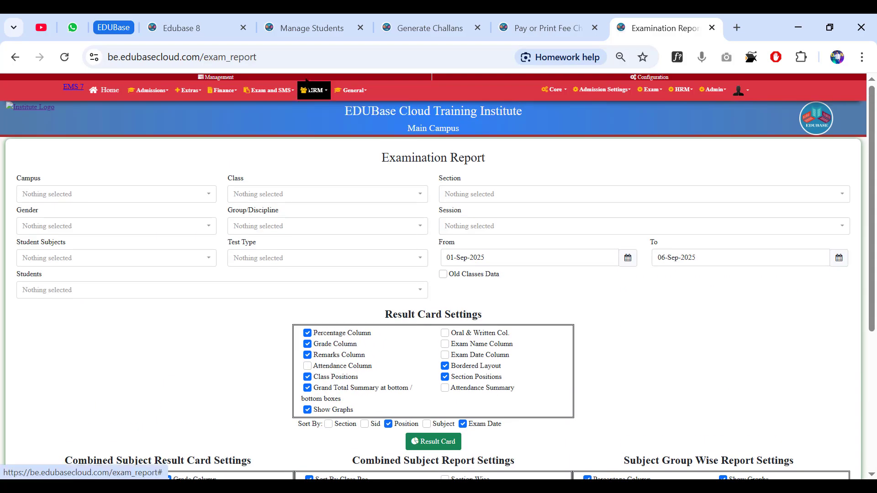
# Step: Open the Manage Employees page from HRM and view the employee documents available for printing
pyautogui.moveTo(292, 91)
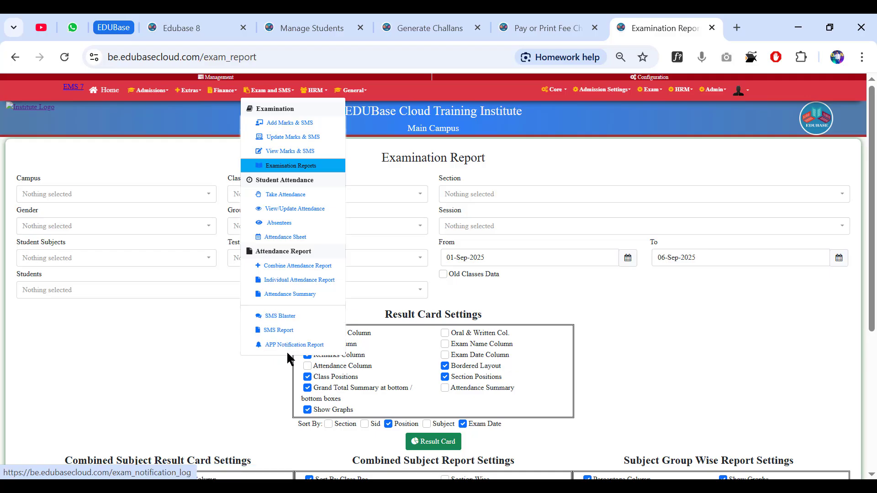
pyautogui.click(312, 91)
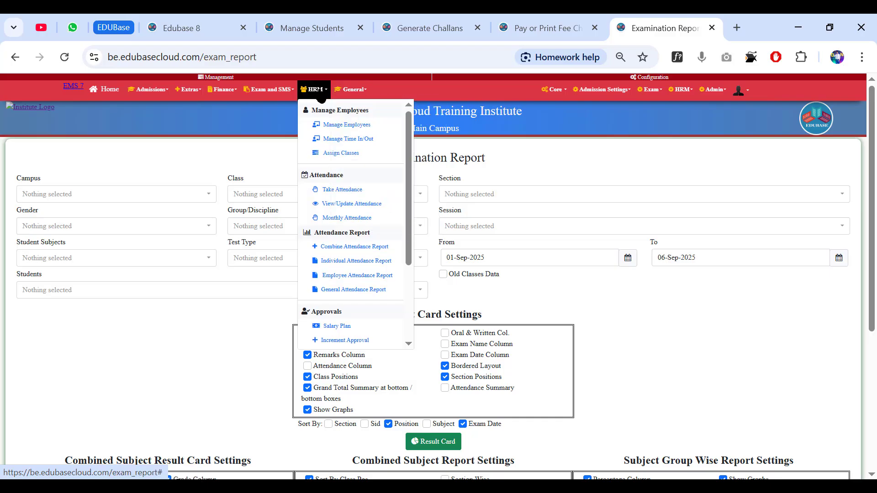
pyautogui.click(329, 130)
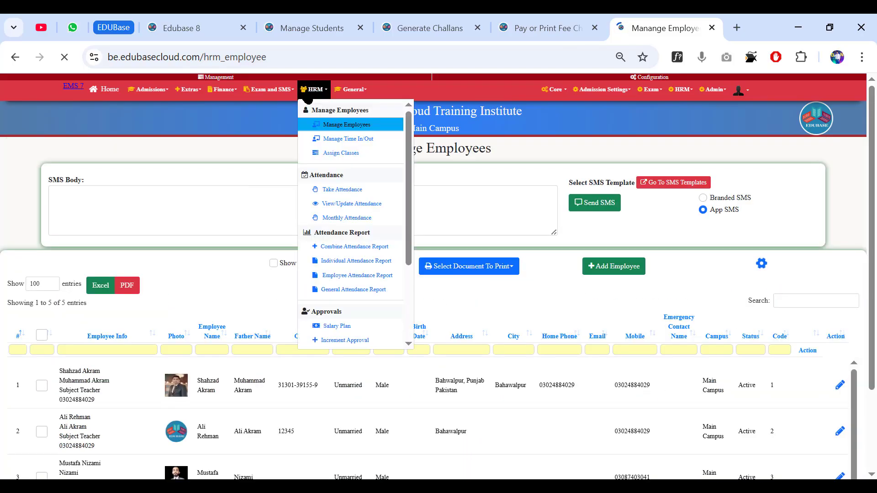
pyautogui.click(482, 268)
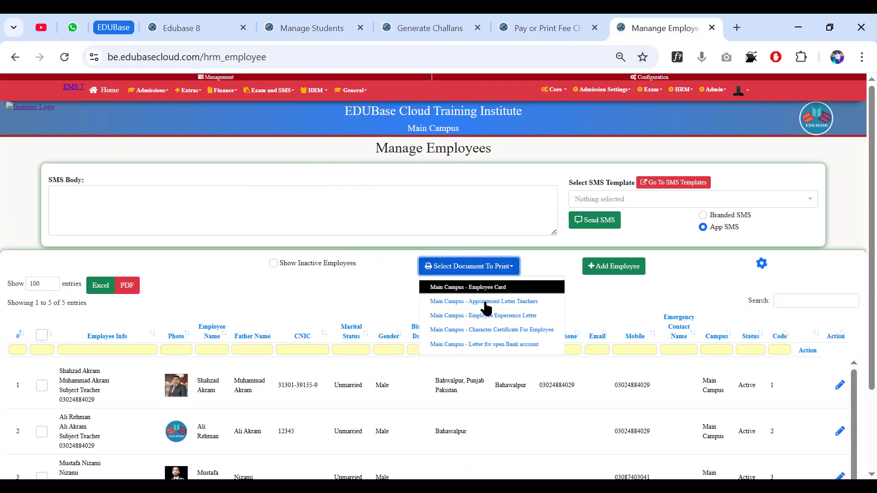
# Step: Open Assign Classes from HRM and view the teacher assignments and first teacher's subject choices for 10th Green without changing them
pyautogui.moveTo(321, 89)
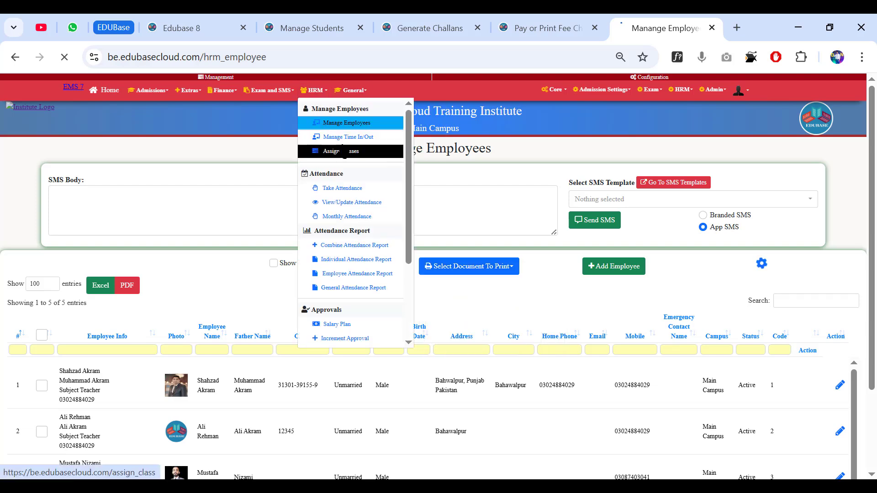
pyautogui.click(340, 151)
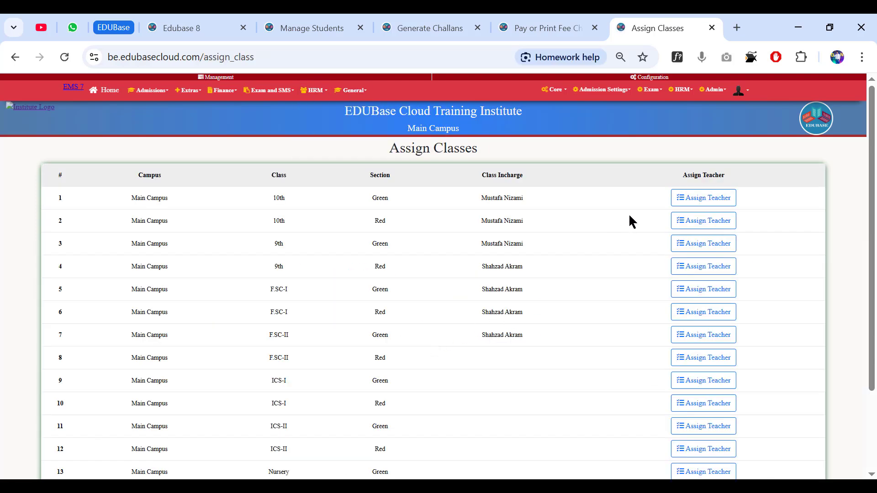
pyautogui.click(686, 202)
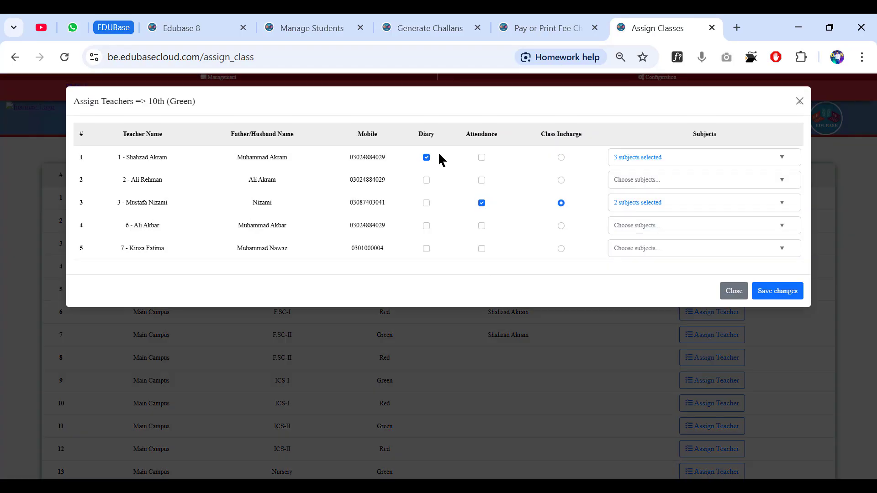
pyautogui.click(673, 161)
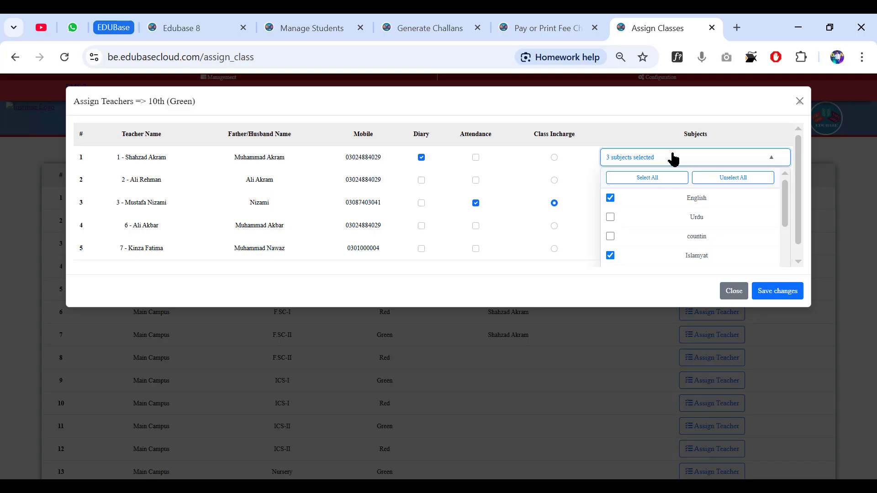
pyautogui.click(799, 101)
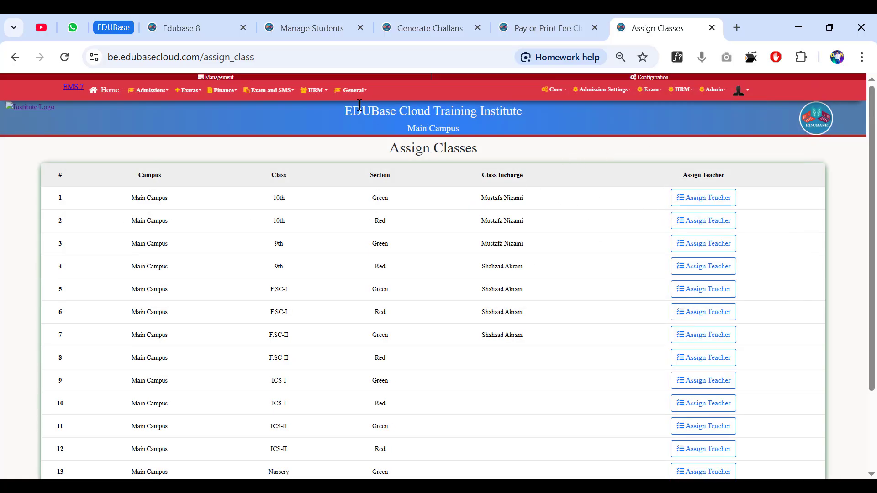
# Step: Open the Manage Salary page from HRM and examine the first employee's earnings, deductions, annual increment and attendance-based deduction settings
pyautogui.click(325, 90)
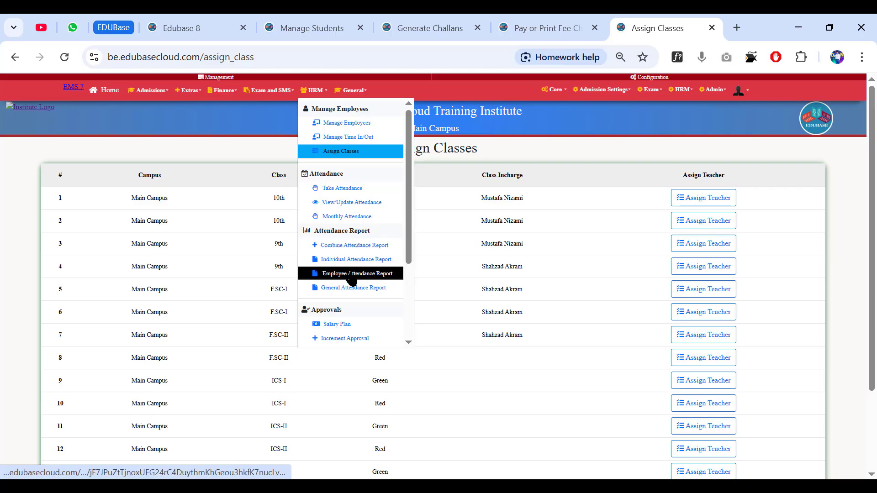
pyautogui.scroll(-3, 351, 279)
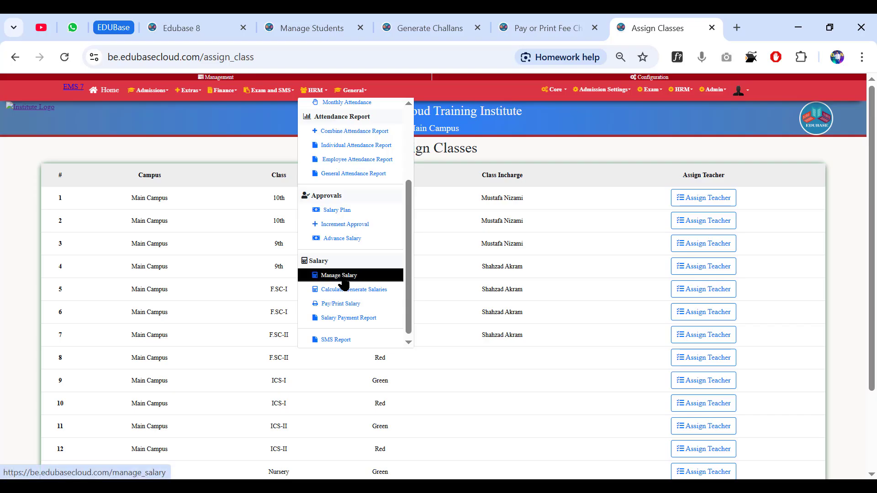
pyautogui.click(393, 279)
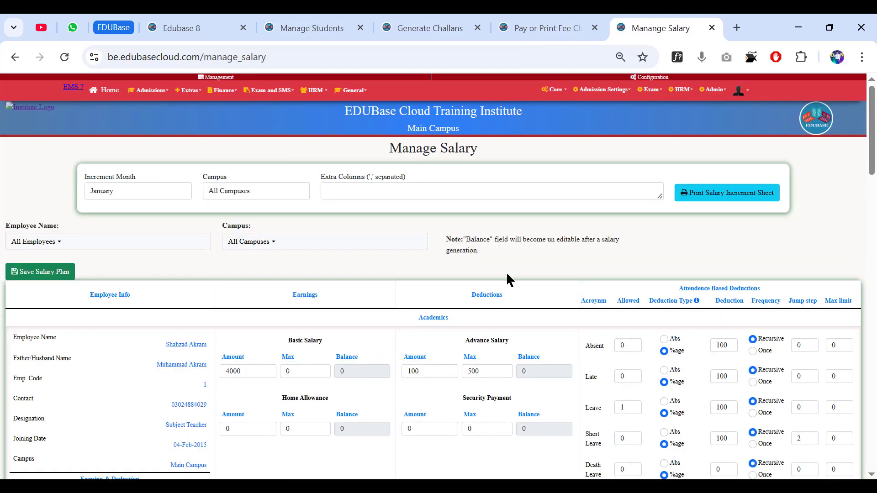
pyautogui.scroll(-3, 504, 280)
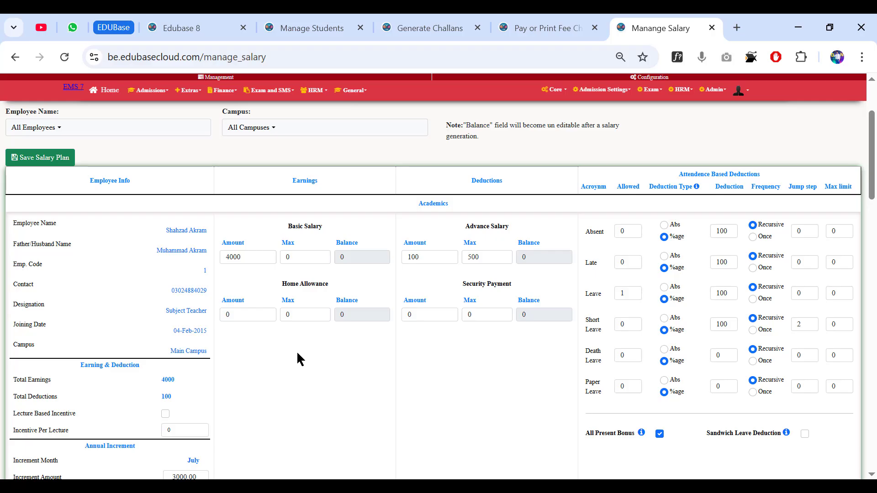
pyautogui.scroll(-2, 297, 351)
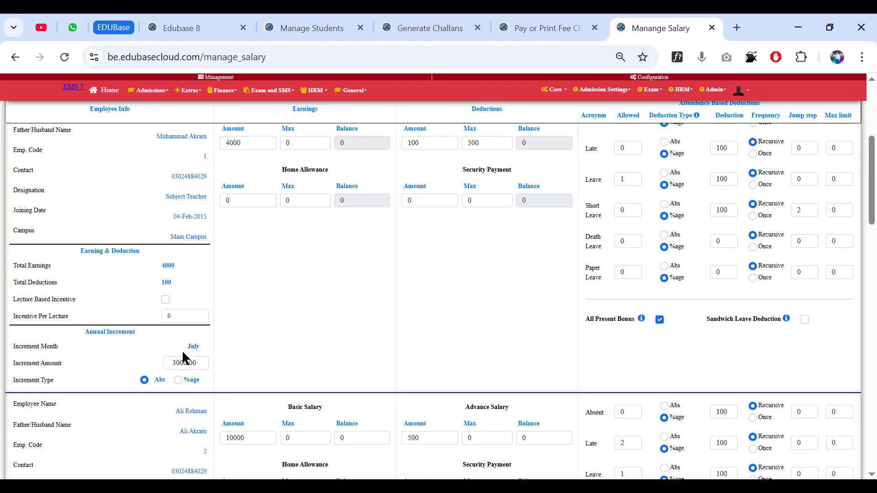
pyautogui.scroll(2, 183, 357)
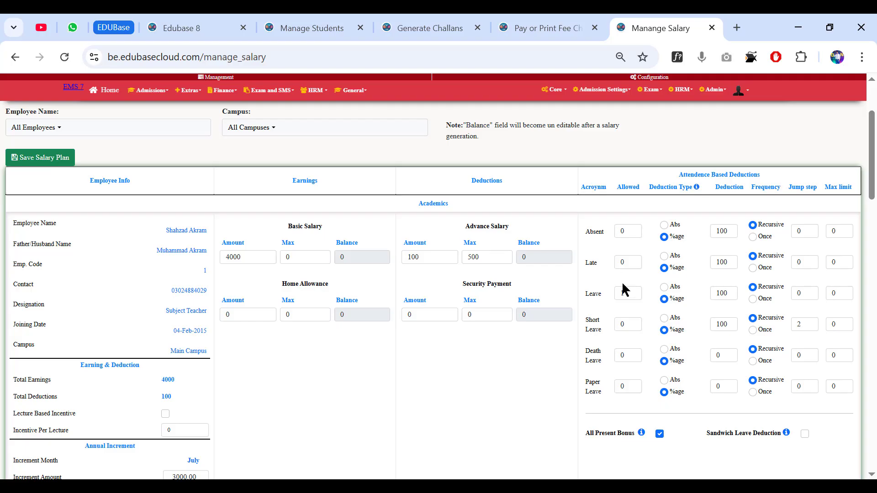
pyautogui.scroll(-3, 625, 290)
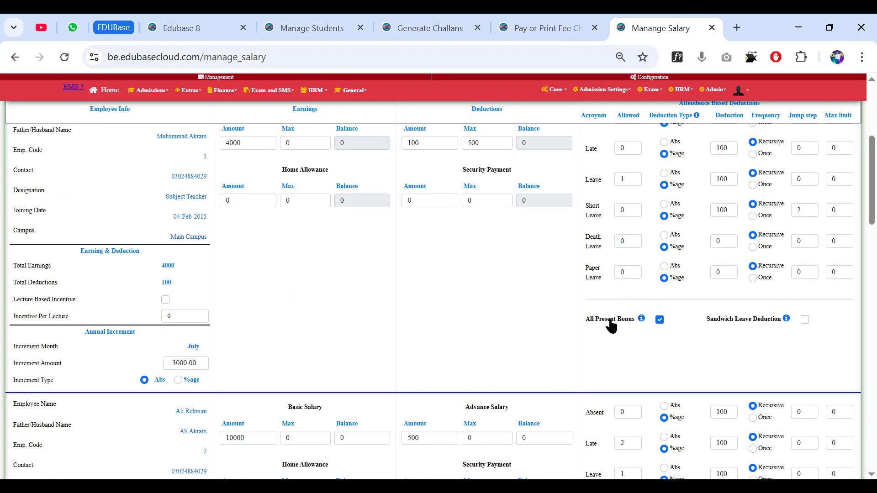
# Step: Open the Pay/Print Salary page from HRM and look over its payment options and the remaining HRM salary and report entries
pyautogui.click(314, 90)
pyautogui.scroll(-2, 320, 215)
pyautogui.scroll(-1, 322, 228)
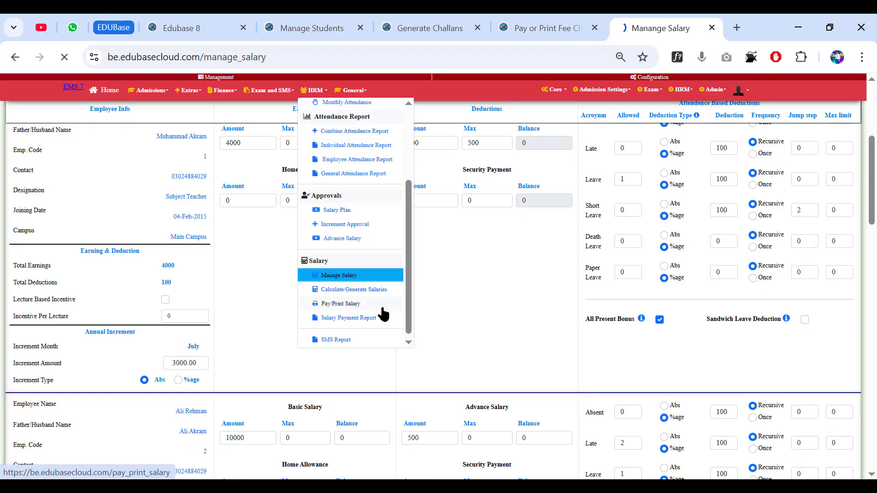
pyautogui.click(351, 307)
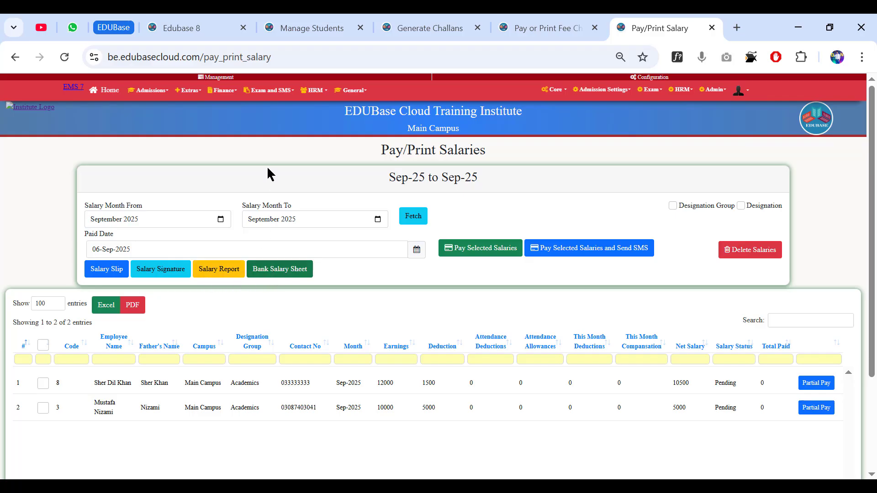
pyautogui.click(313, 90)
pyautogui.scroll(-2, 362, 320)
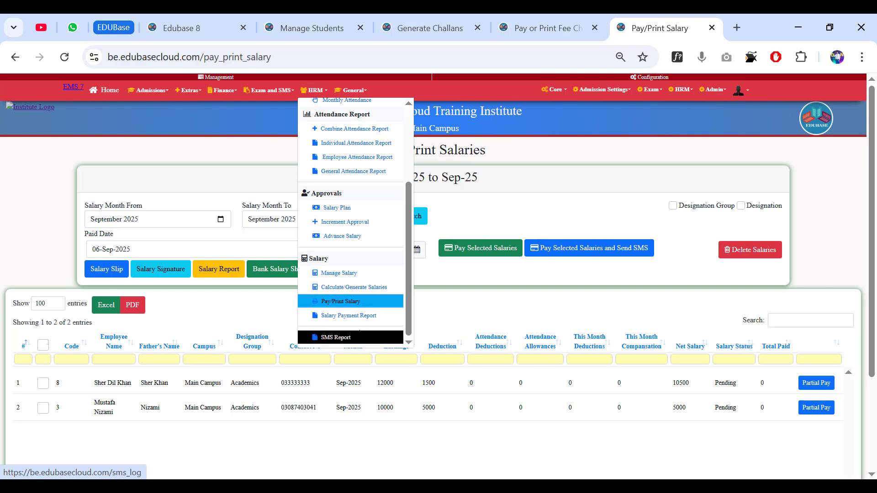
pyautogui.scroll(3, 362, 274)
# Step: Open the Complaints/Suggestions Report from General and view the resolved complaints
pyautogui.click(367, 91)
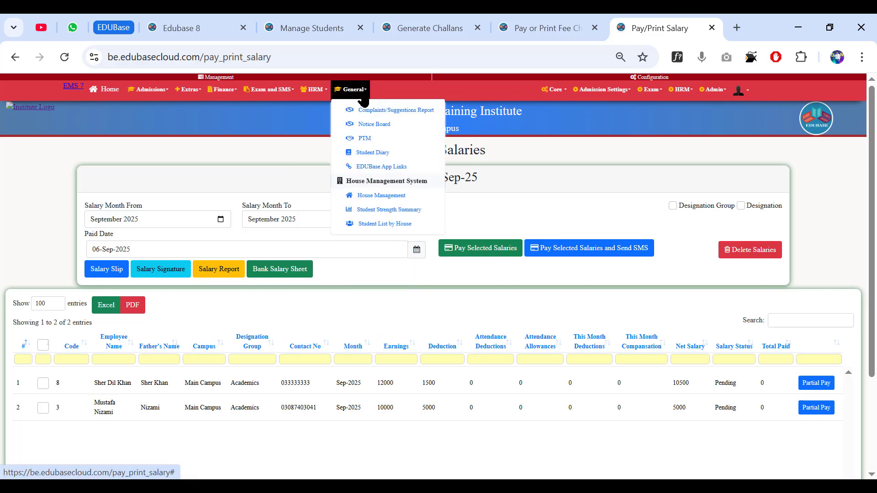
pyautogui.click(396, 111)
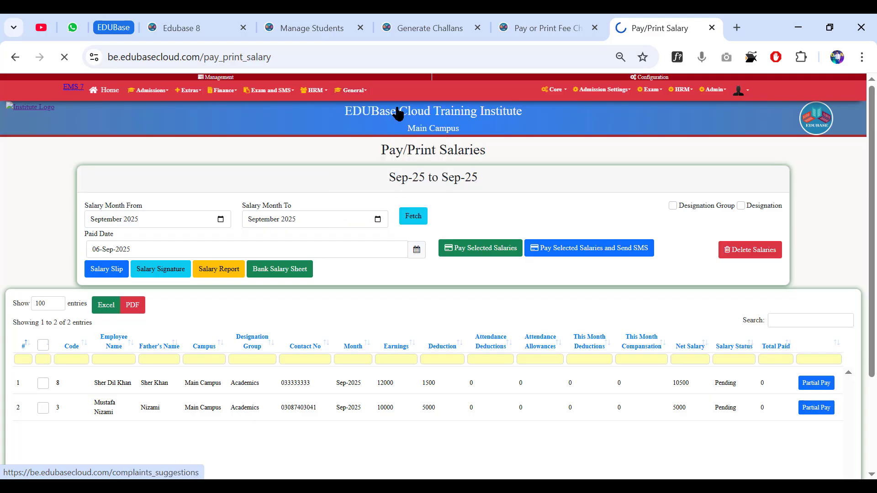
pyautogui.click(64, 215)
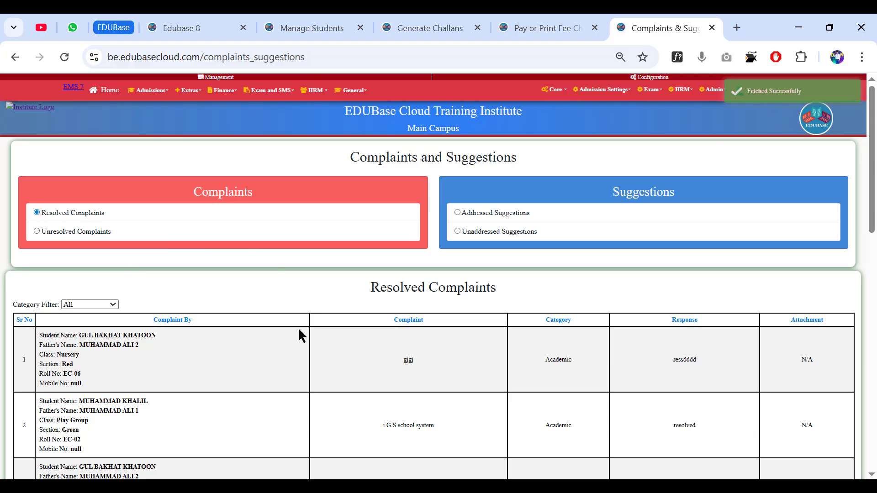
pyautogui.scroll(-3, 303, 346)
pyautogui.scroll(3, 301, 349)
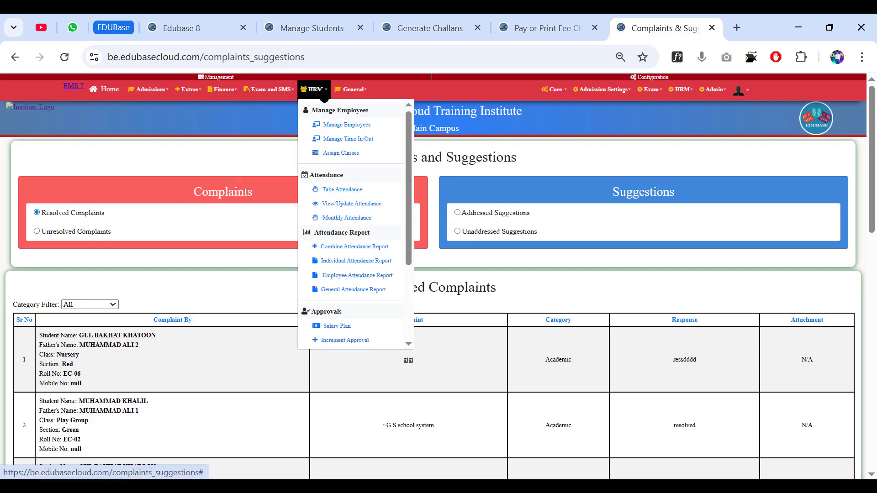
# Step: View the House Management page and the other house system options from General, and return to the Home dashboard
pyautogui.moveTo(349, 90)
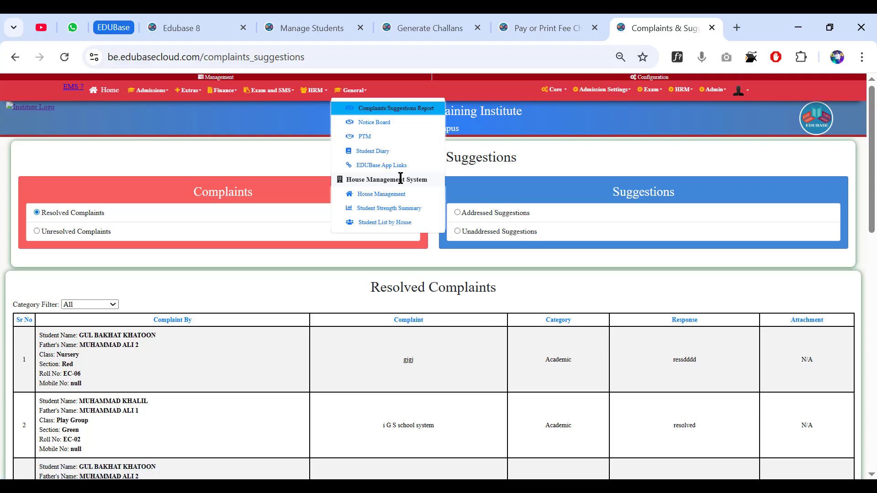
pyautogui.click(400, 196)
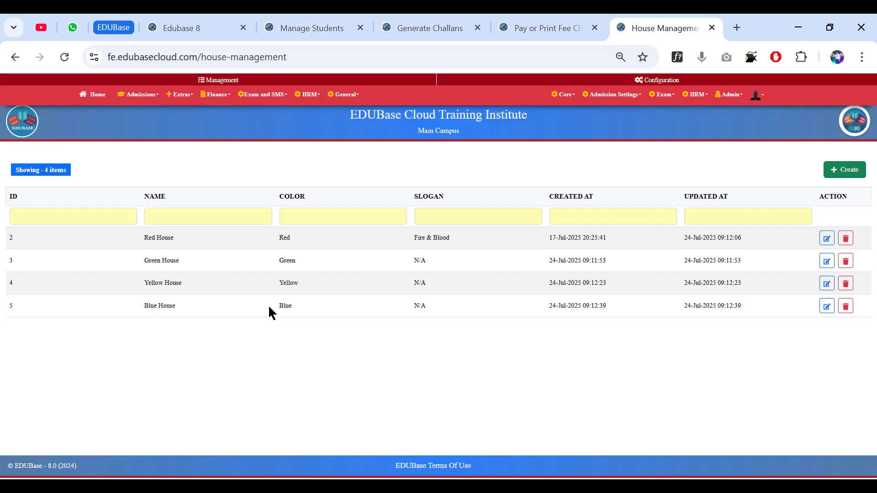
pyautogui.click(344, 94)
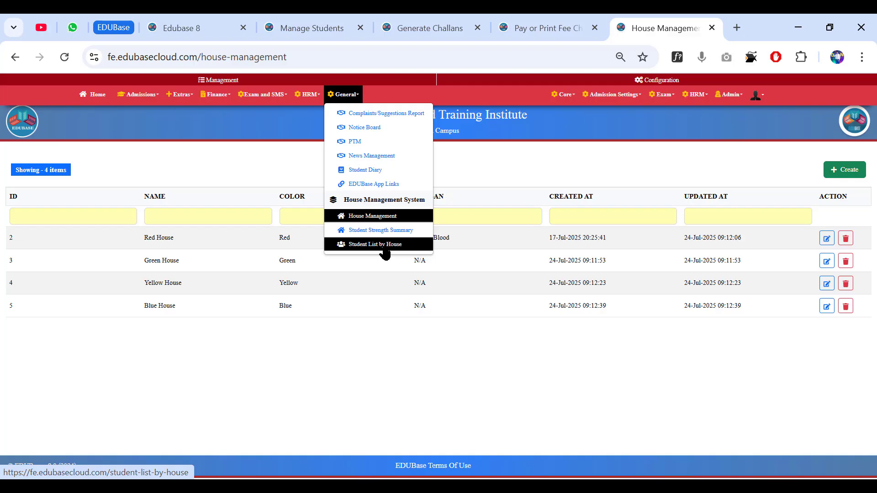
pyautogui.click(91, 94)
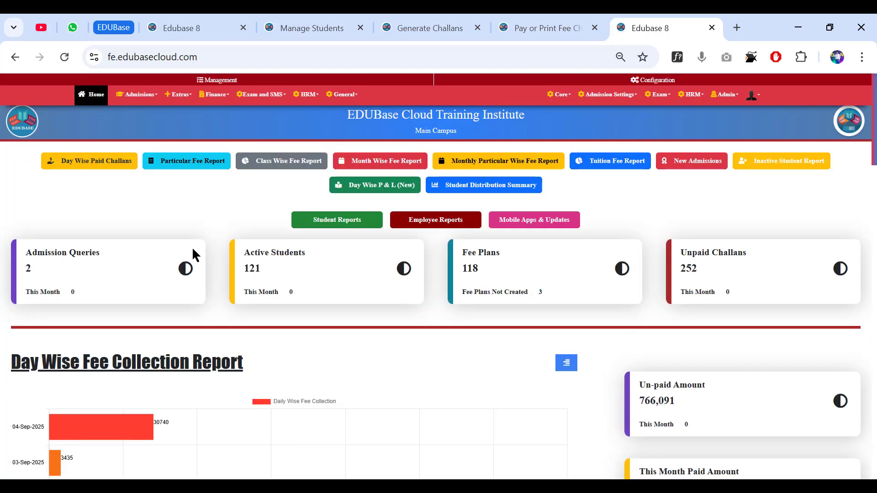